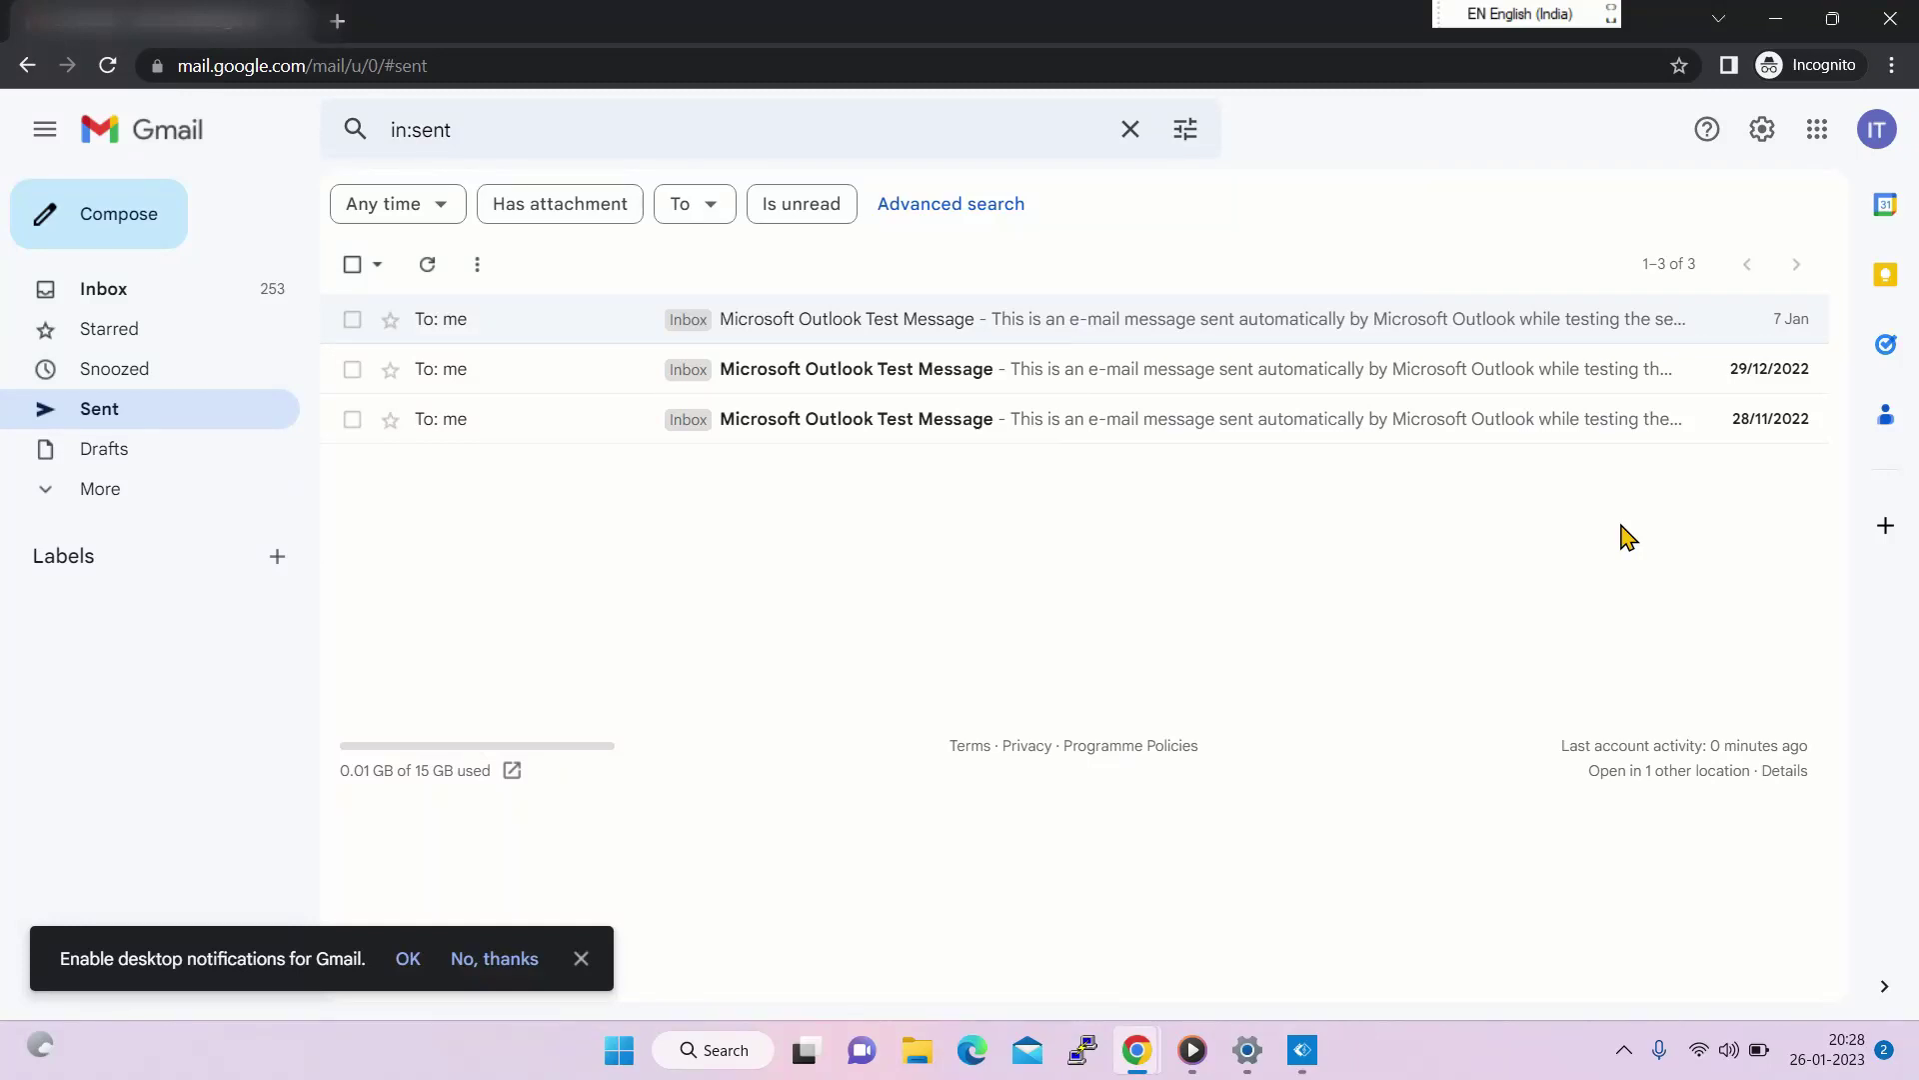
# Open Gmail's full Settings page on the General tab from the quick settings gear.
pyautogui.click(1760, 132)
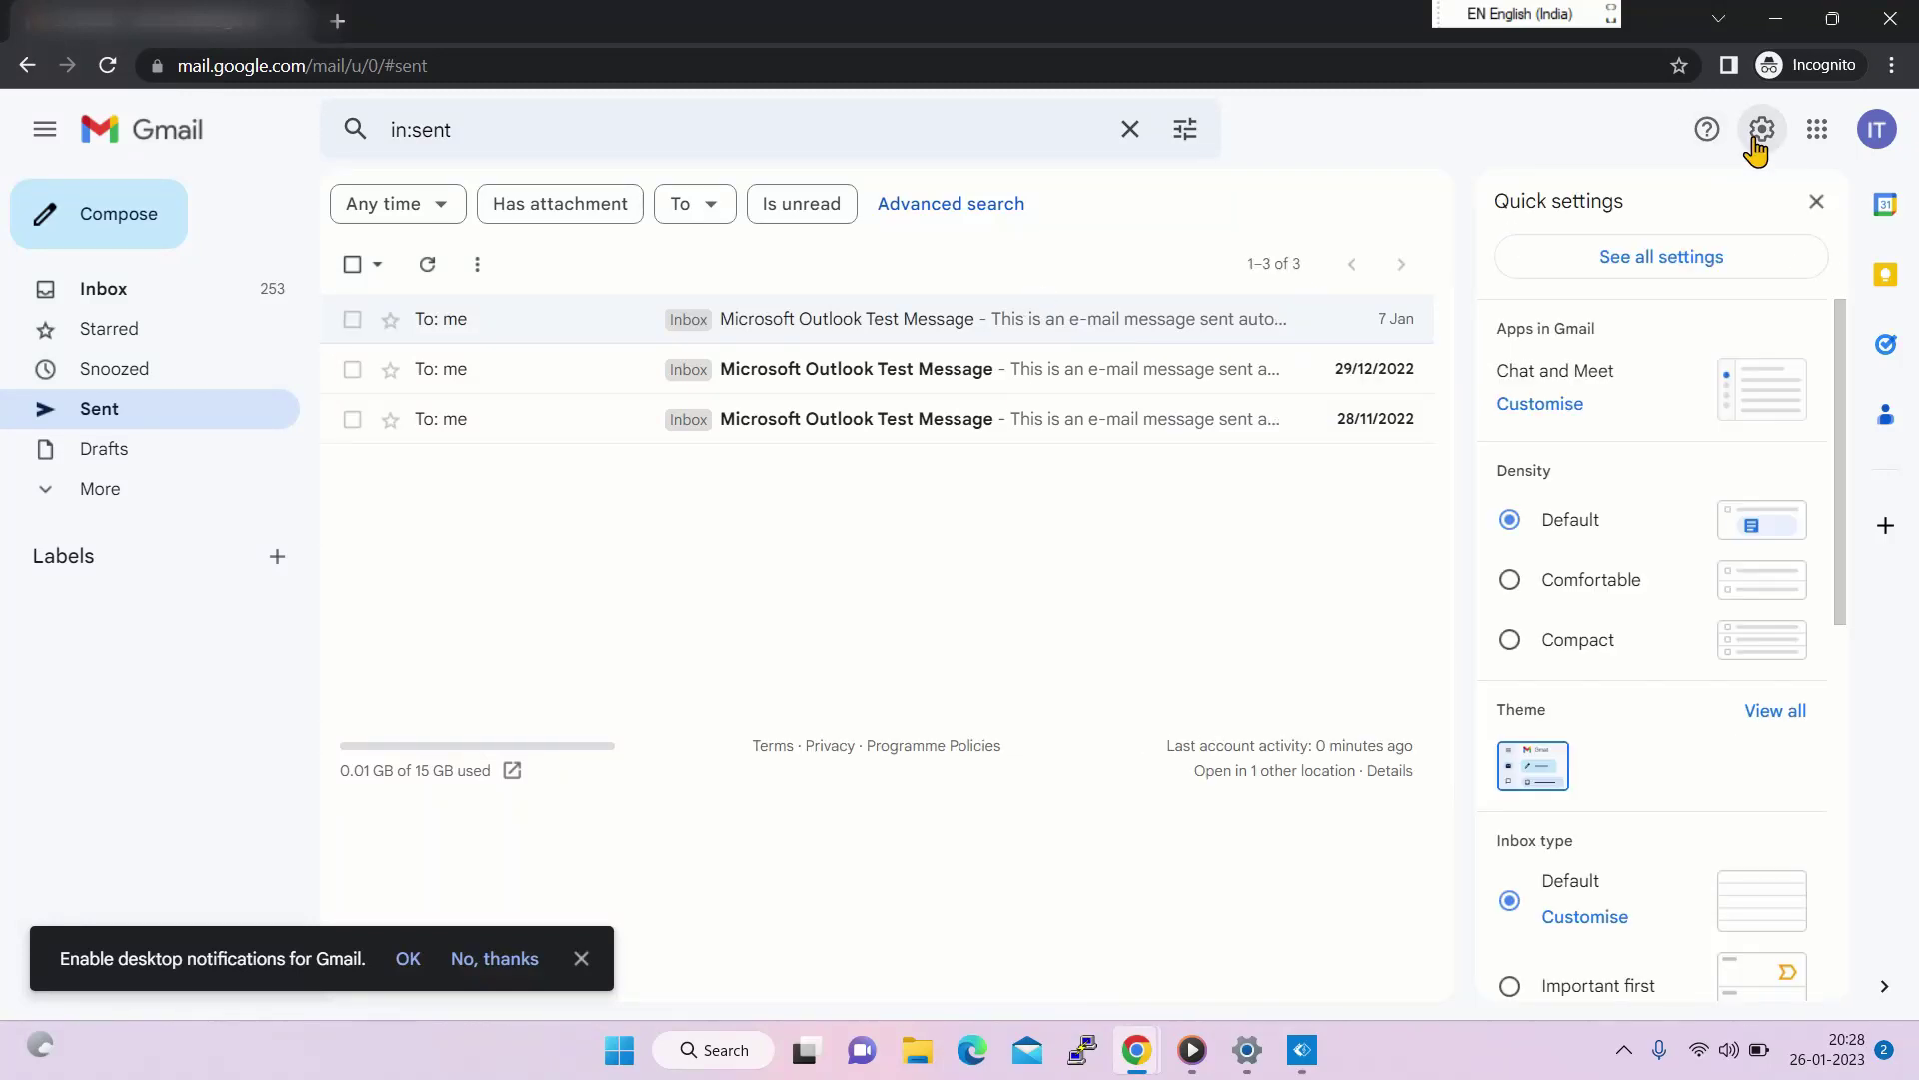
pyautogui.click(1690, 262)
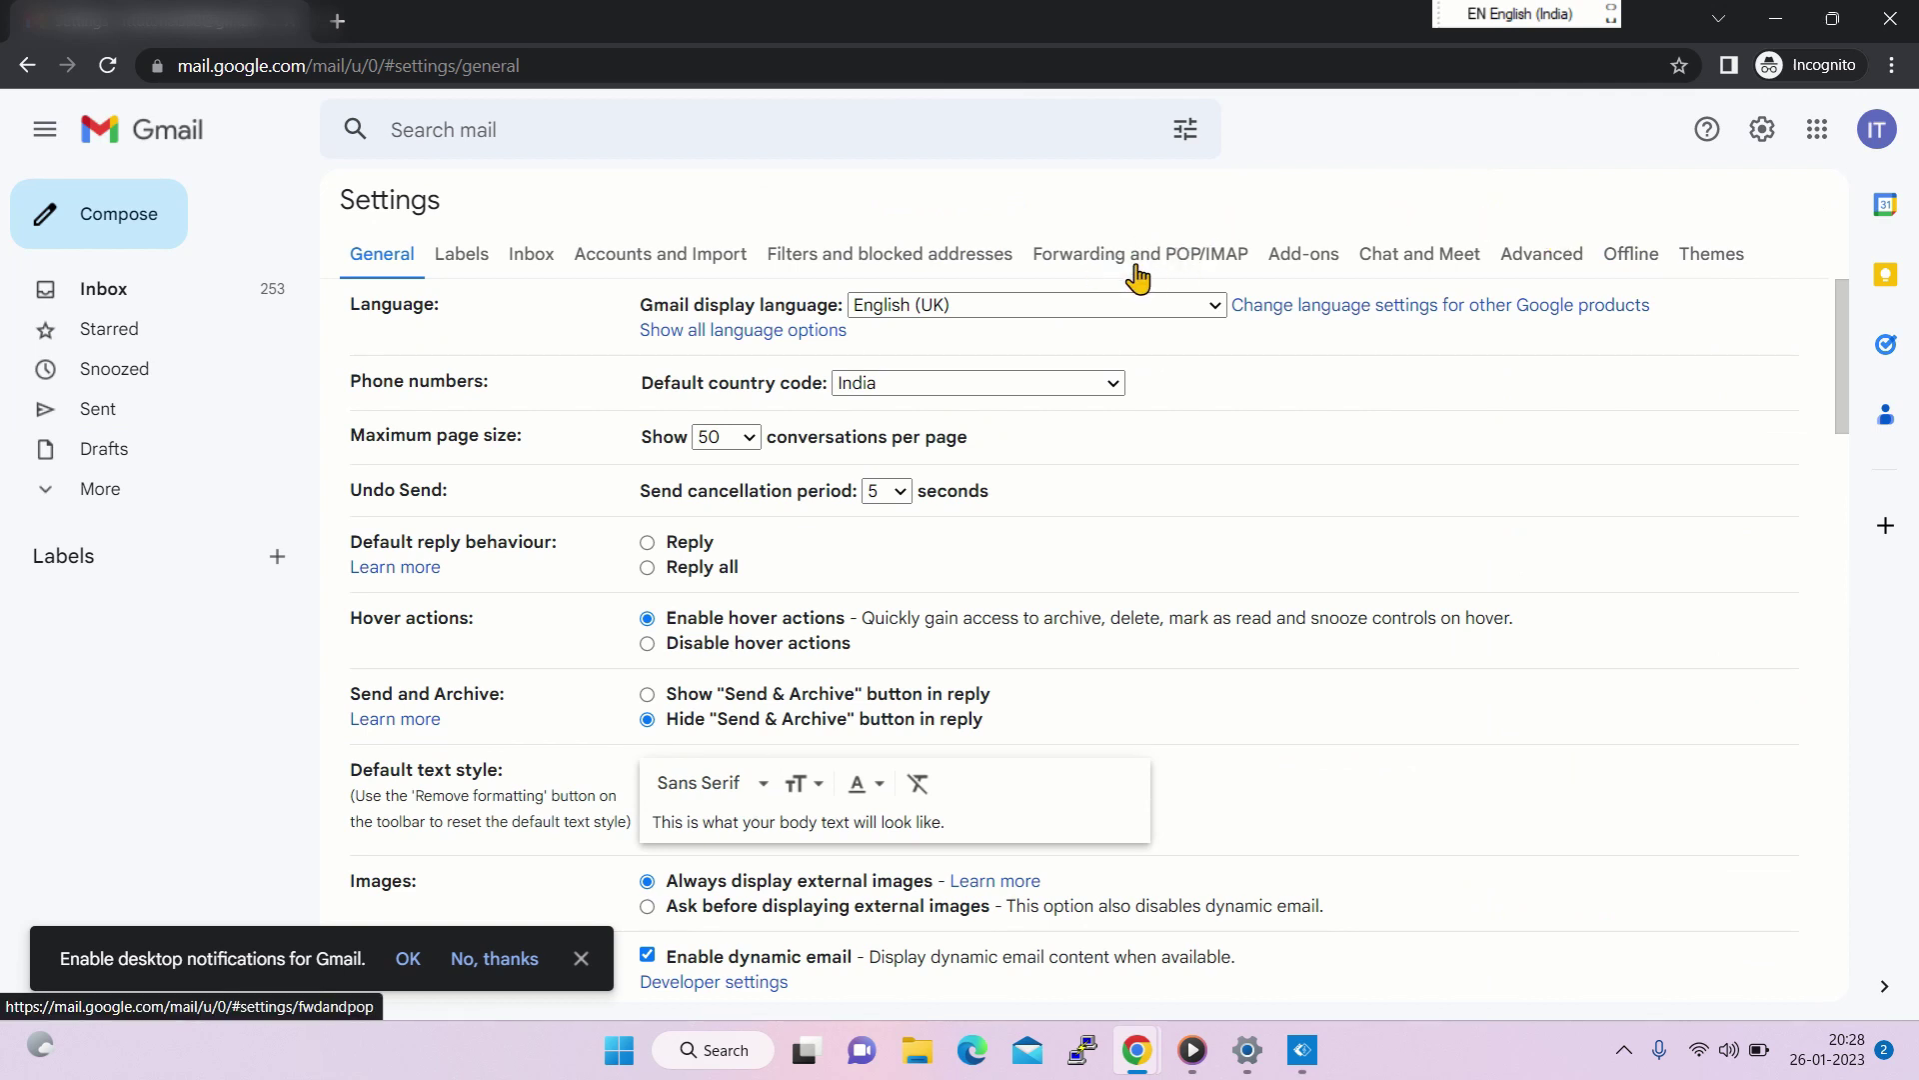
# Turn on Enable IMAP in the Forwarding and POP/IMAP settings and save the changes.
pyautogui.click(1137, 279)
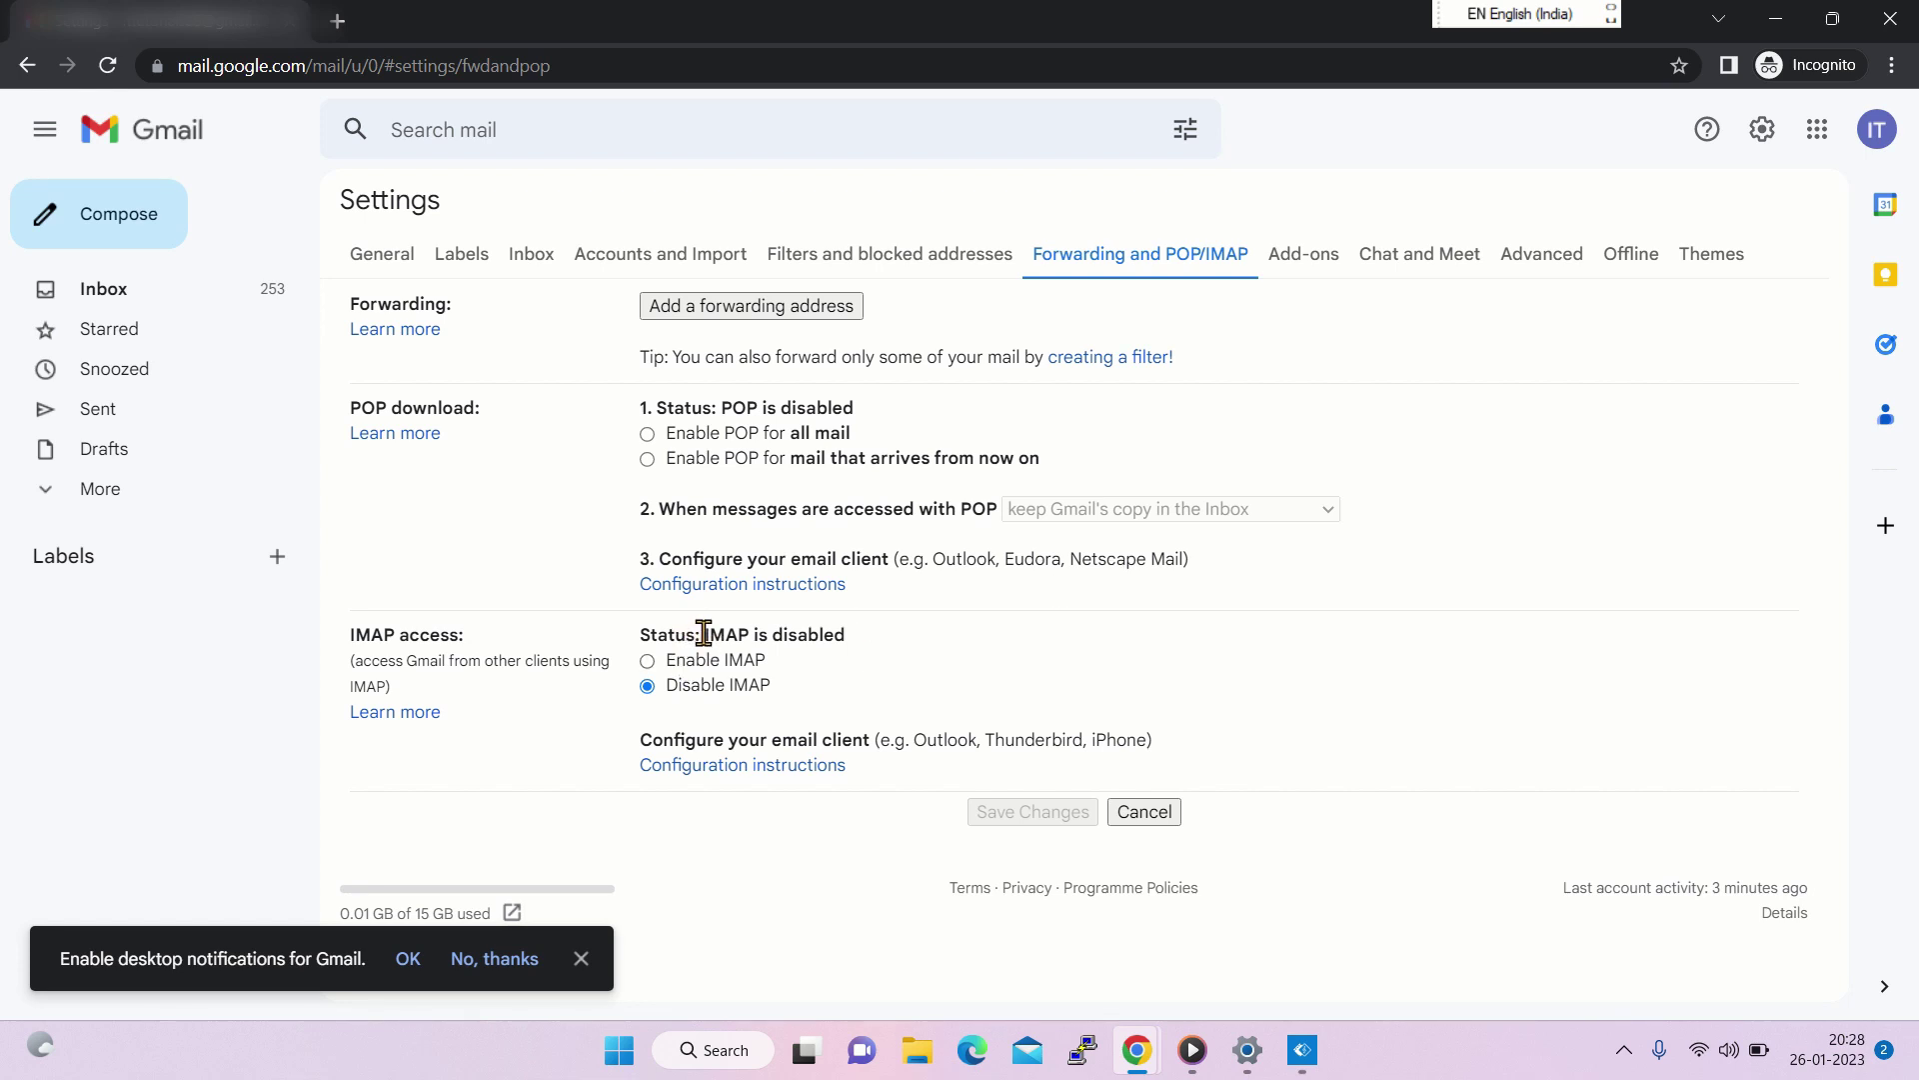
pyautogui.click(648, 662)
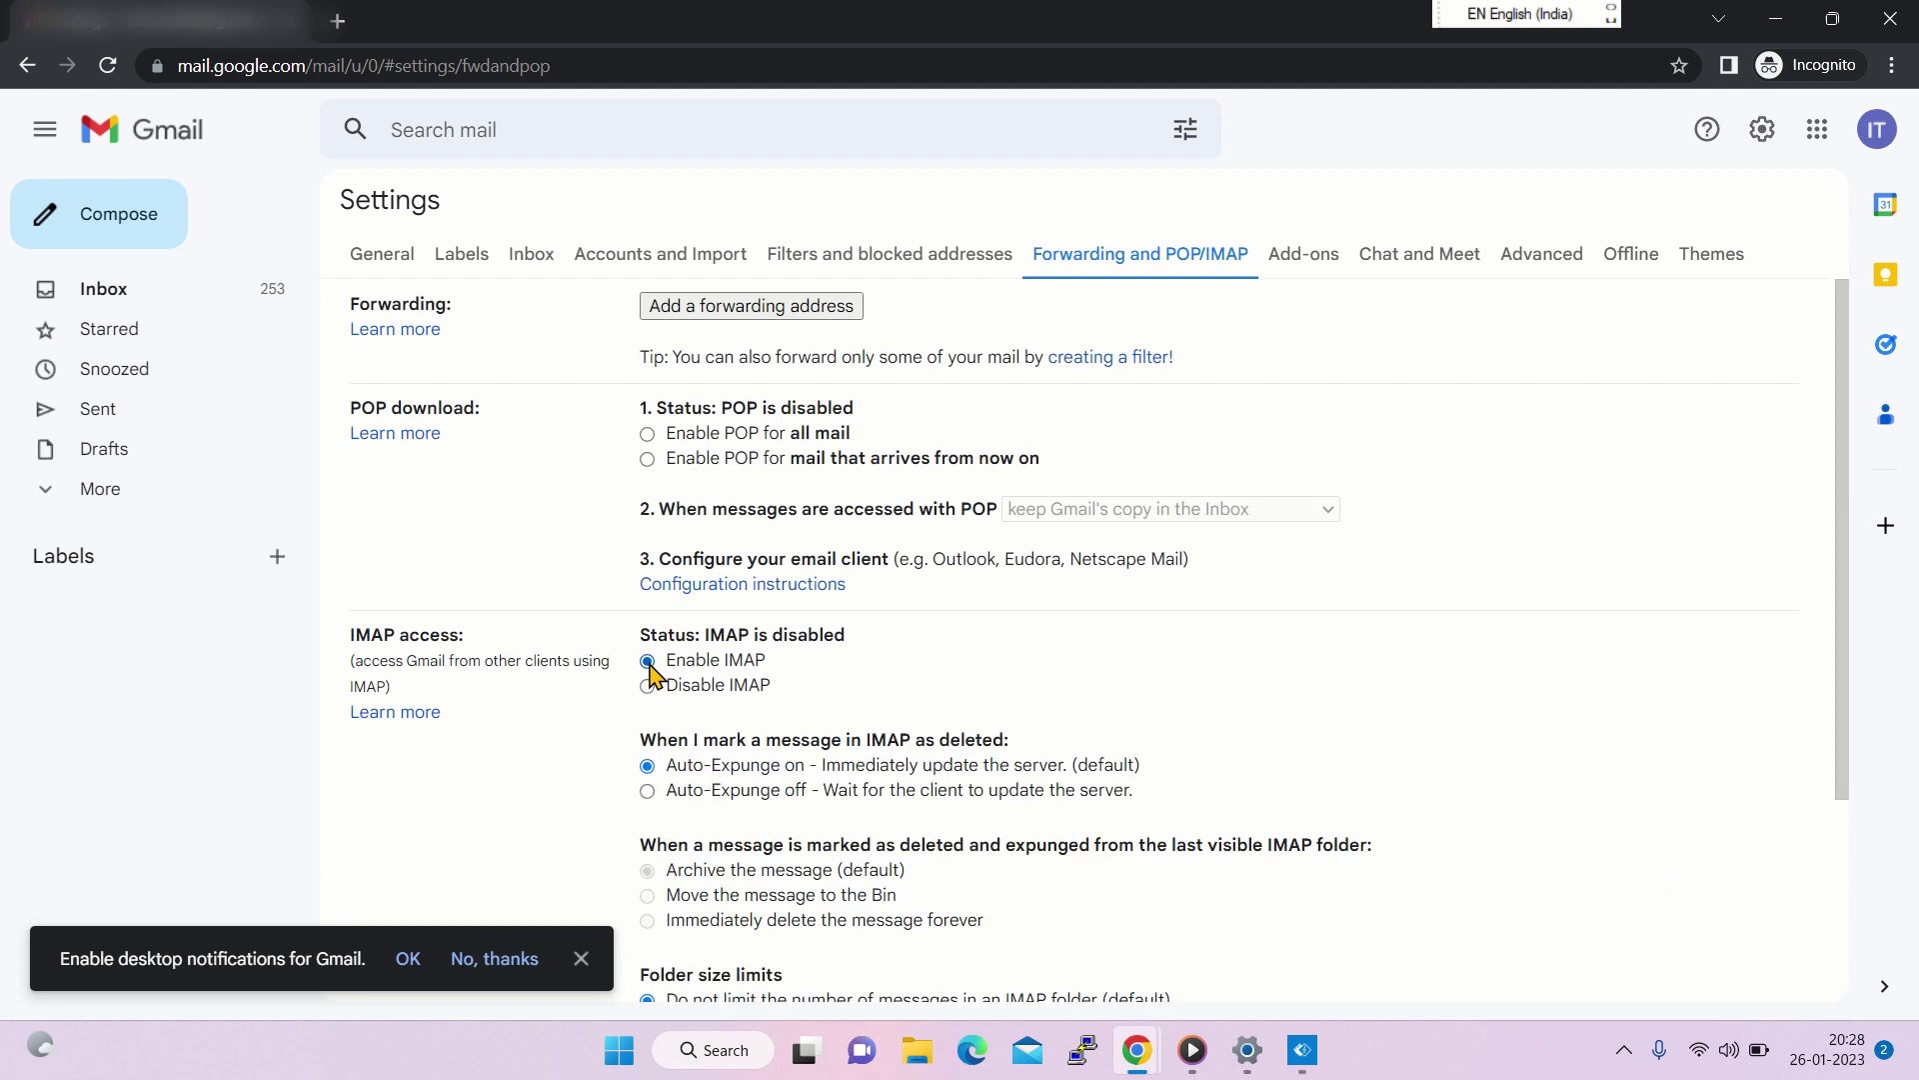
pyautogui.moveTo(1843, 480); pyautogui.dragTo(1850, 733)
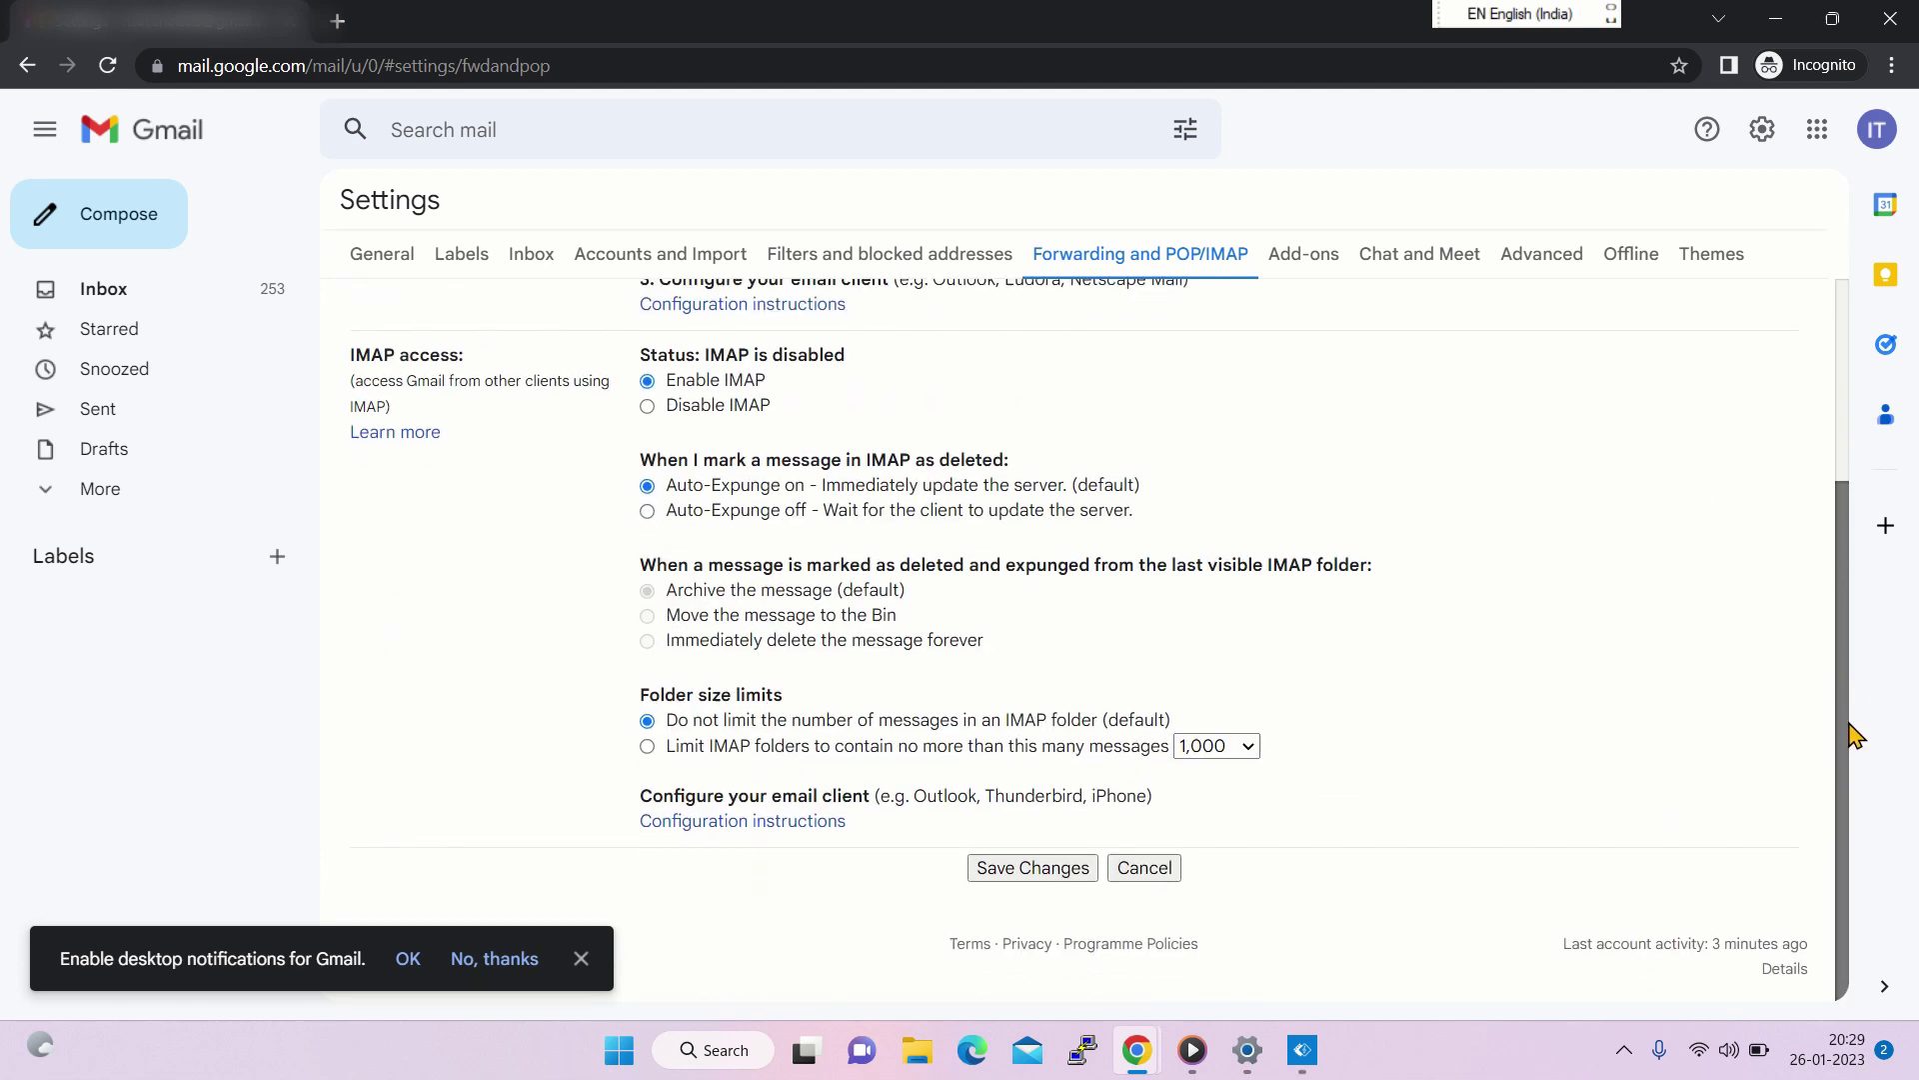
pyautogui.click(1013, 869)
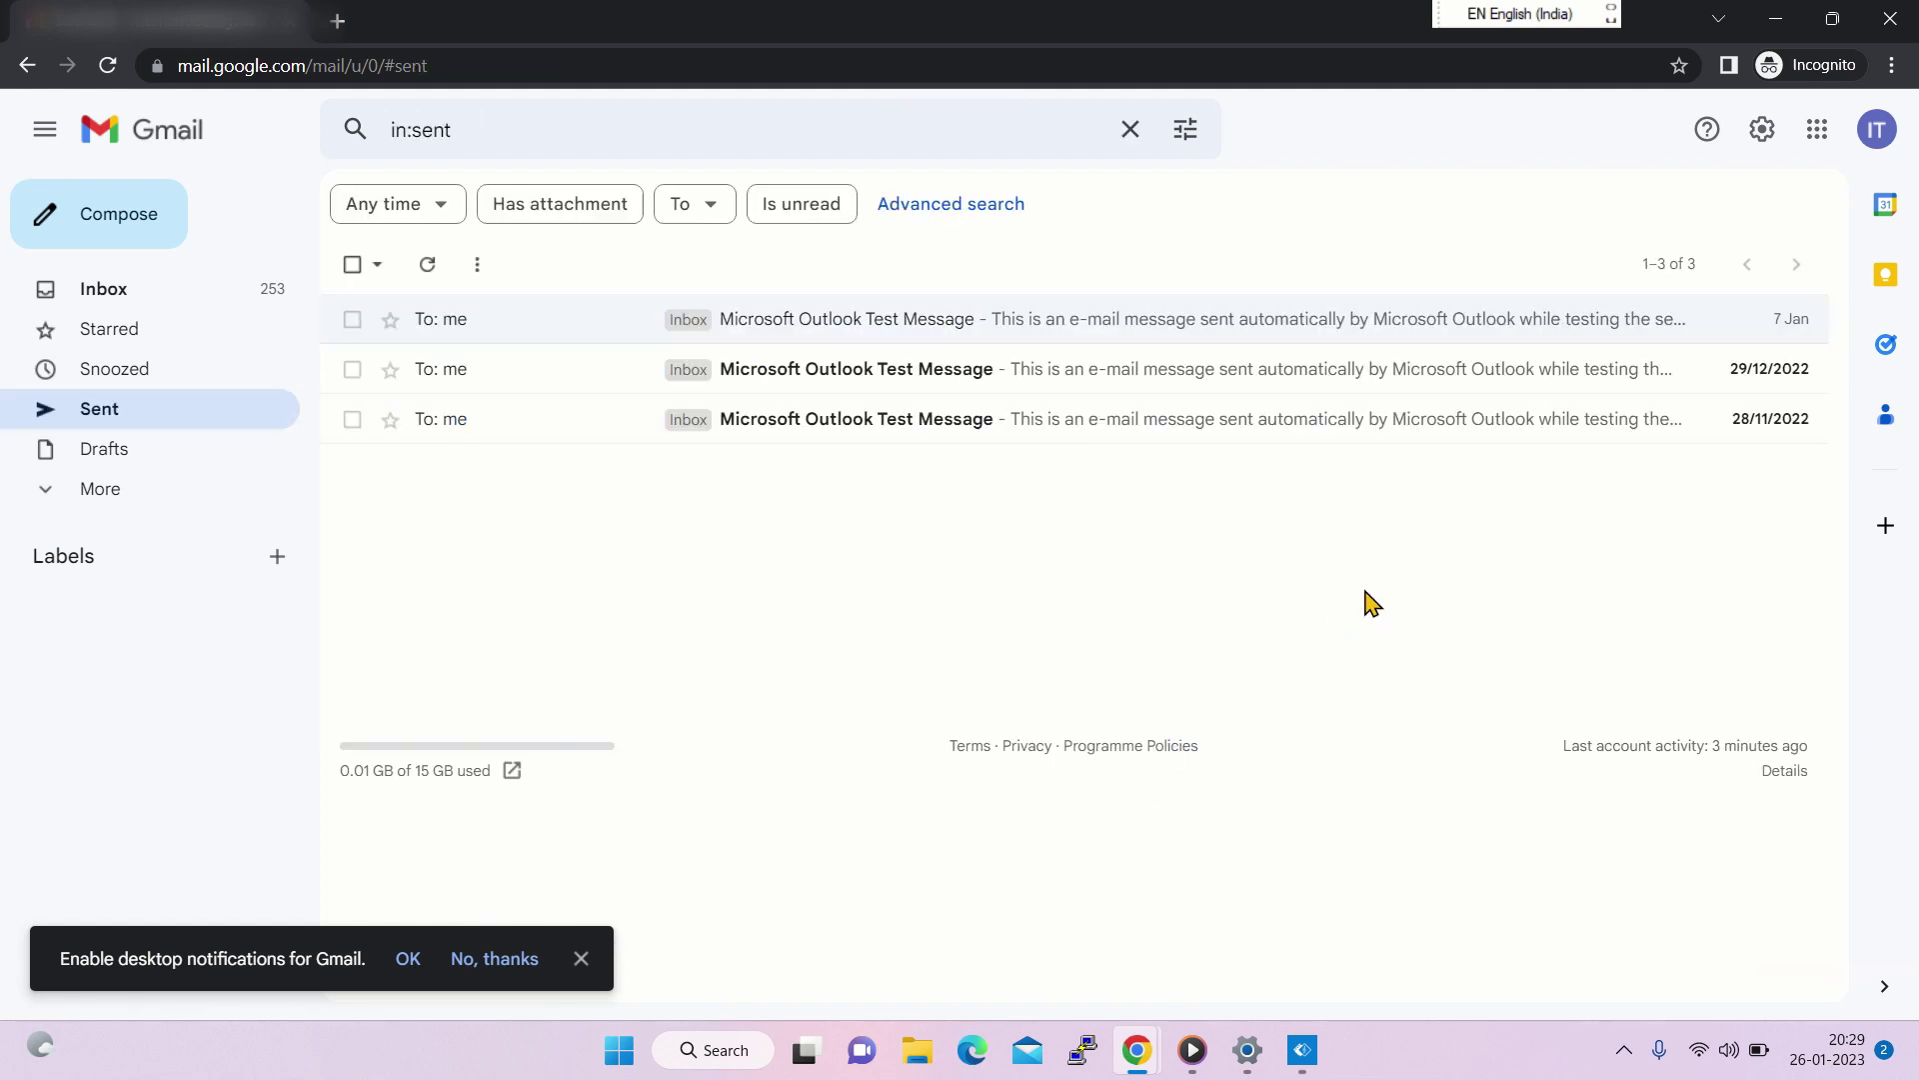
# Launch the Control Panel by running 'control' from the Run prompt.
pyautogui.press('super+r')
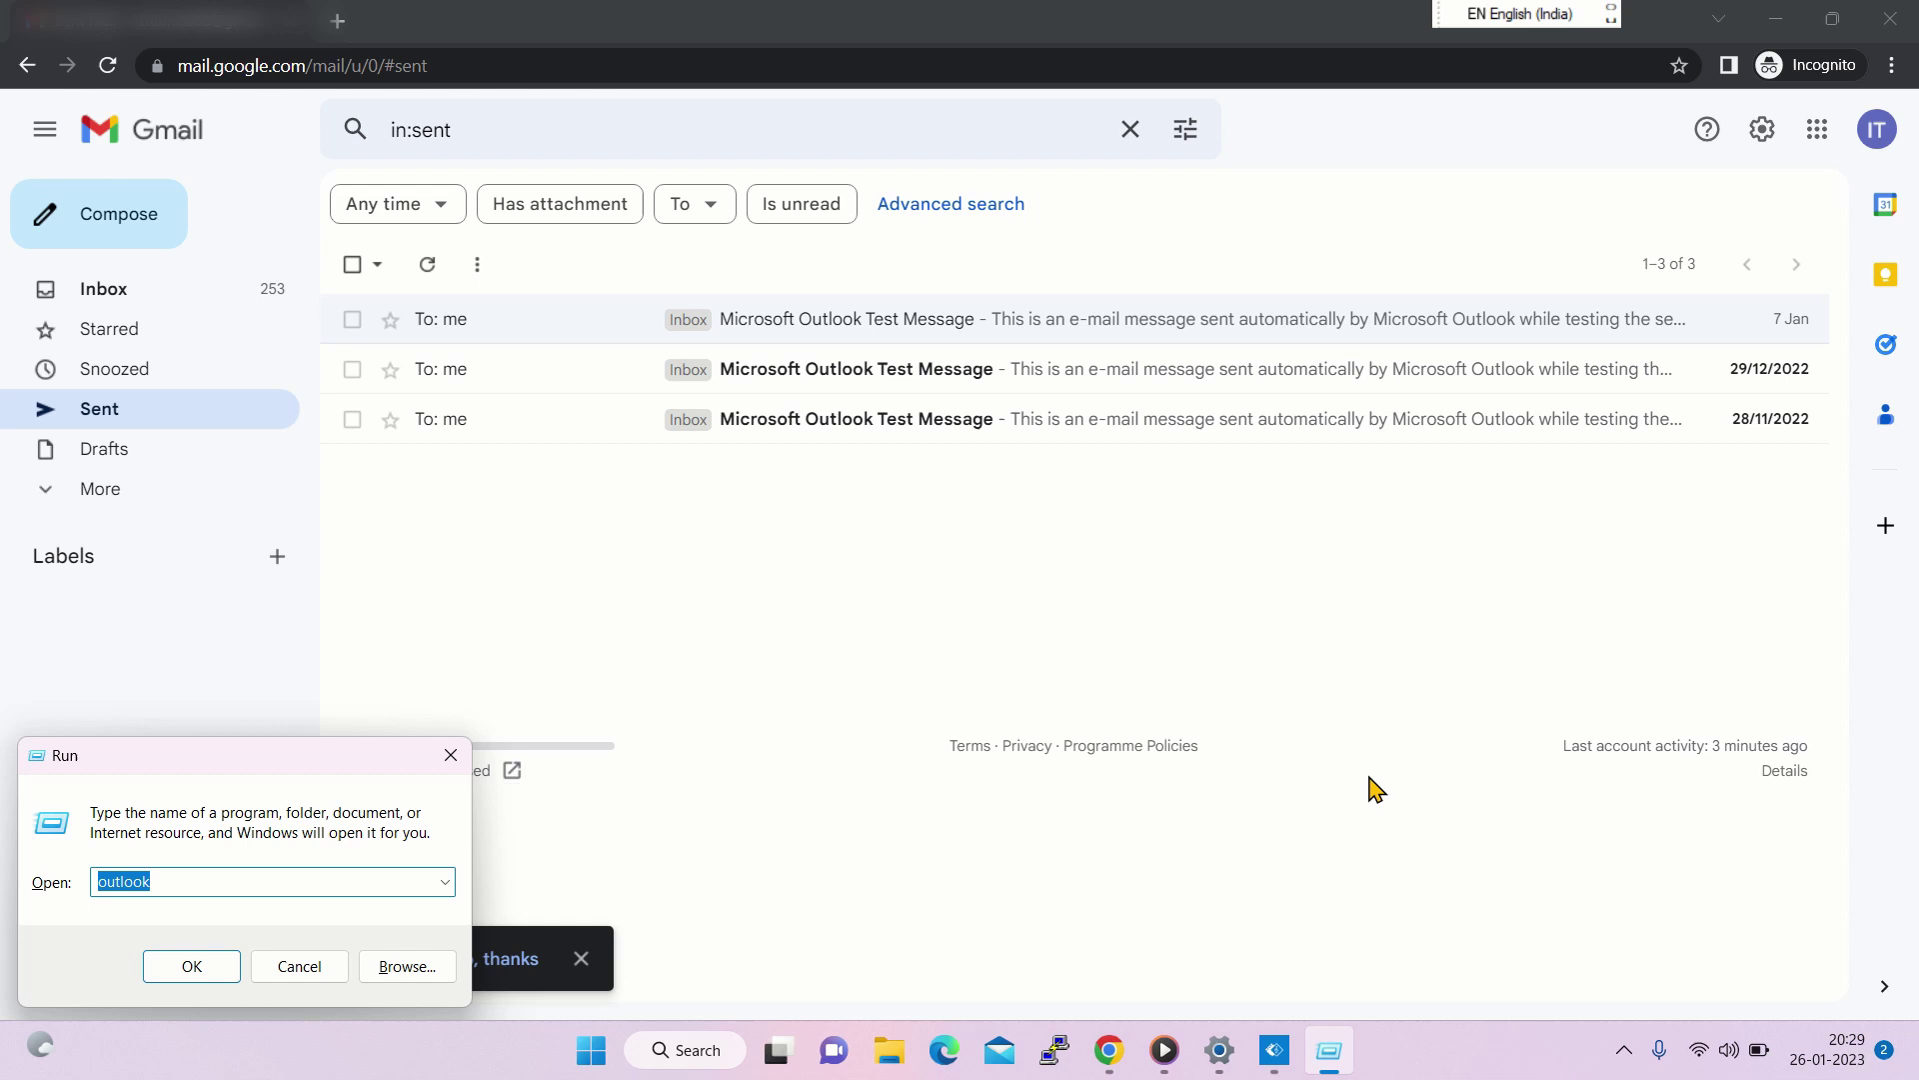
pyautogui.write('control')
pyautogui.press('Return')
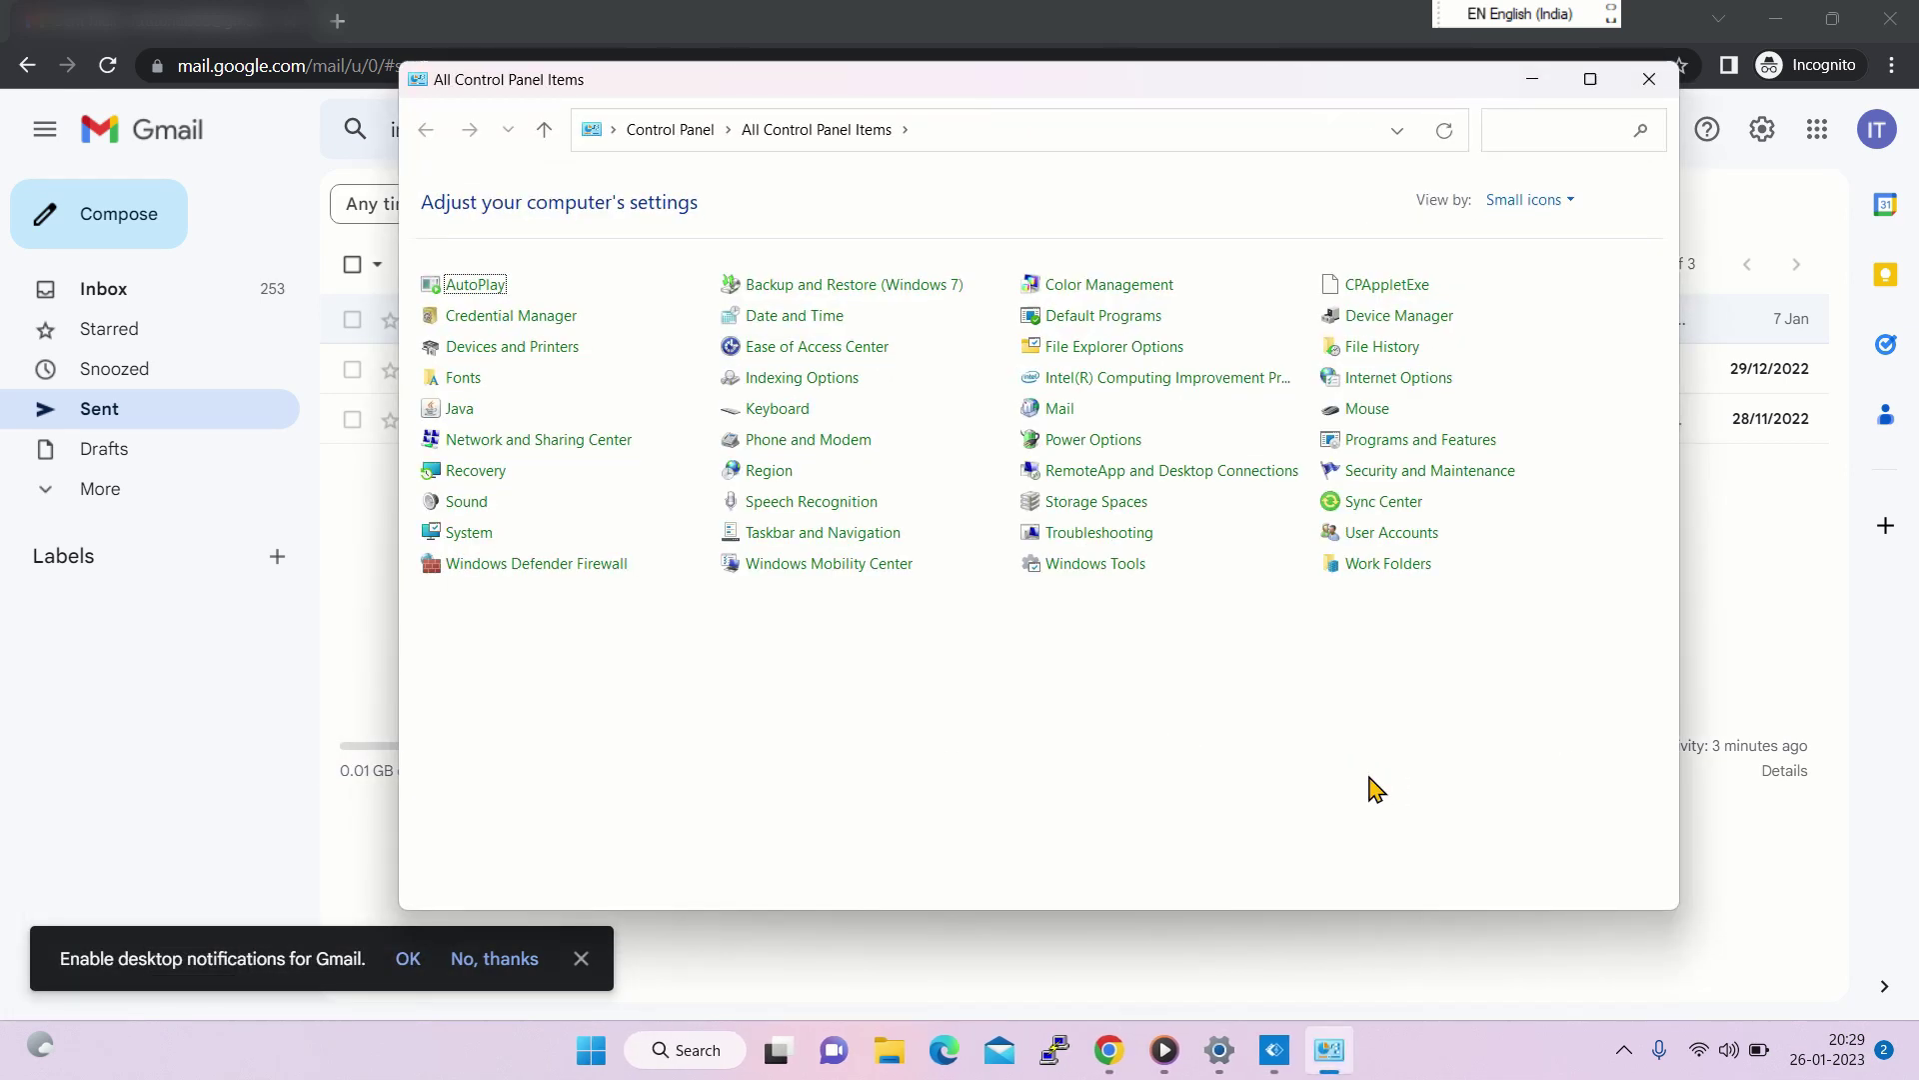
# Create a new mail profile named 'new' in the Mail settings.
pyautogui.click(1056, 425)
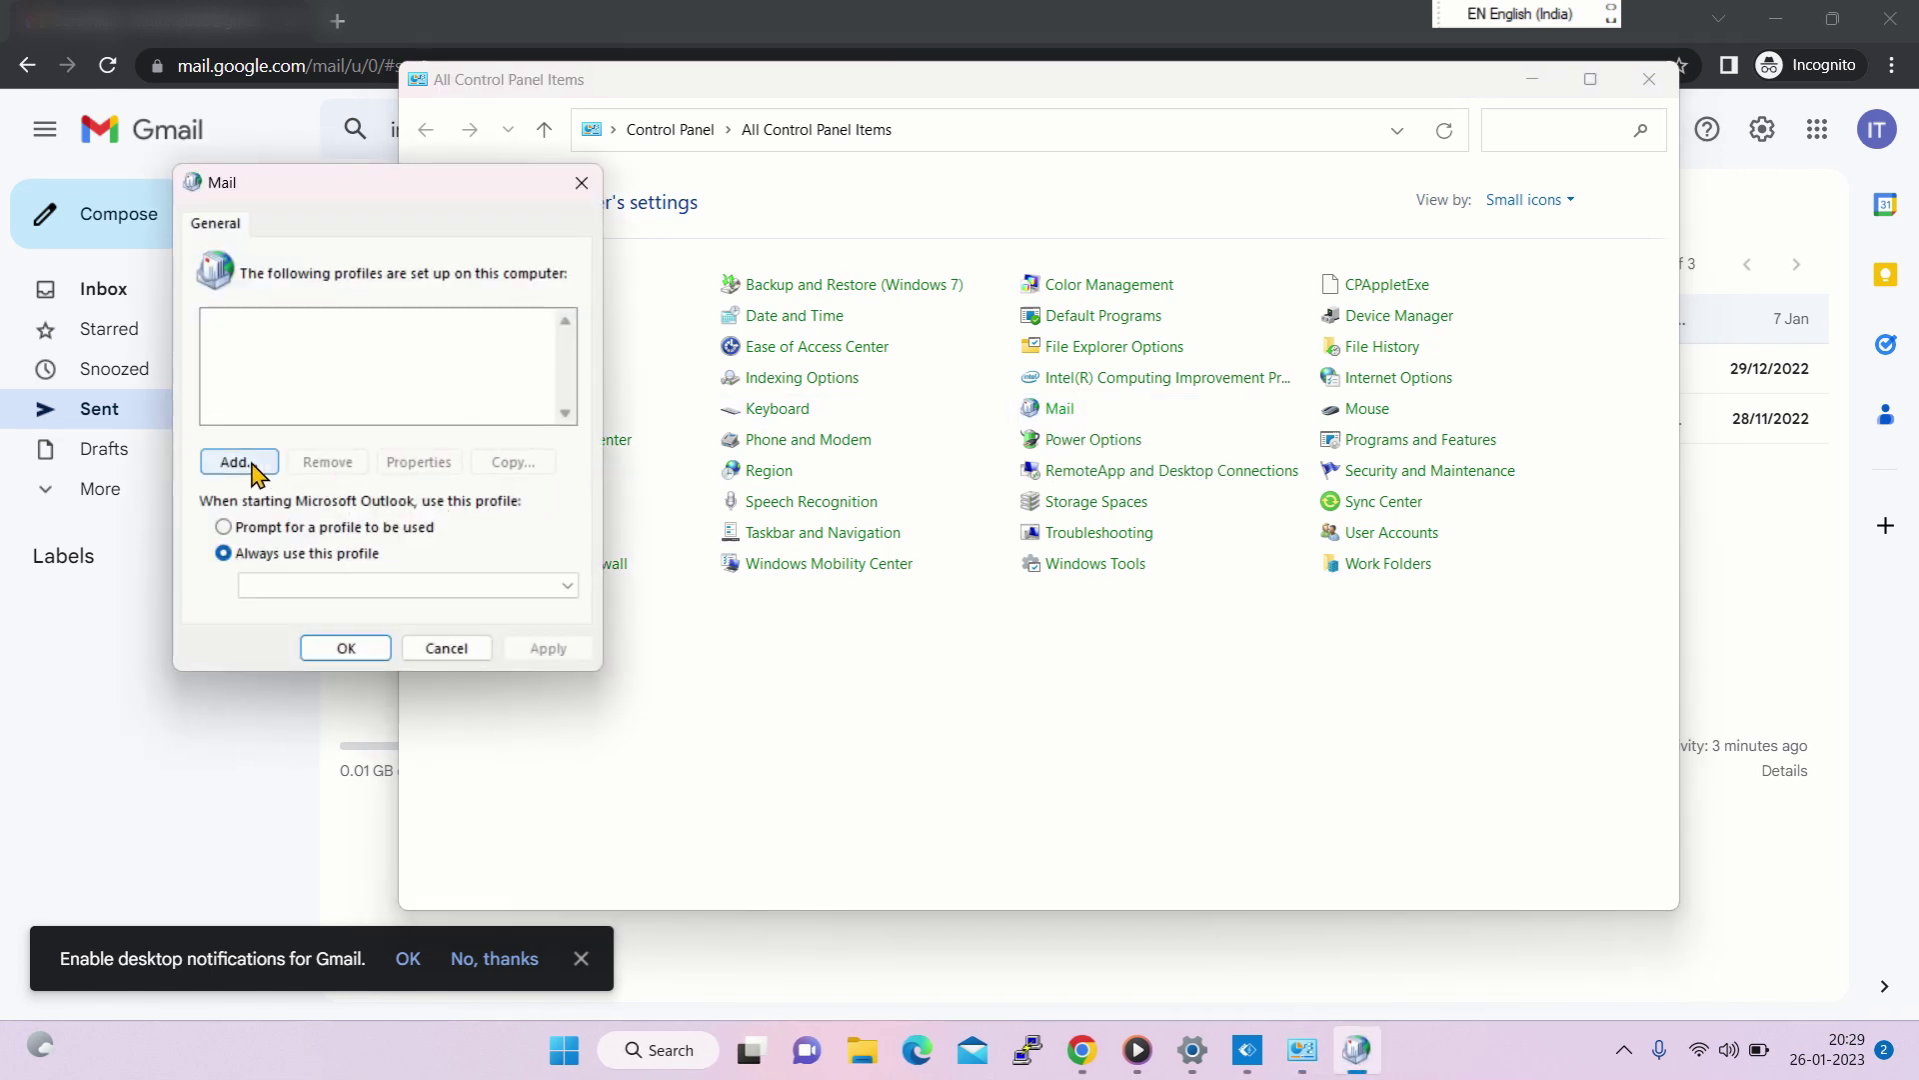
pyautogui.click(240, 463)
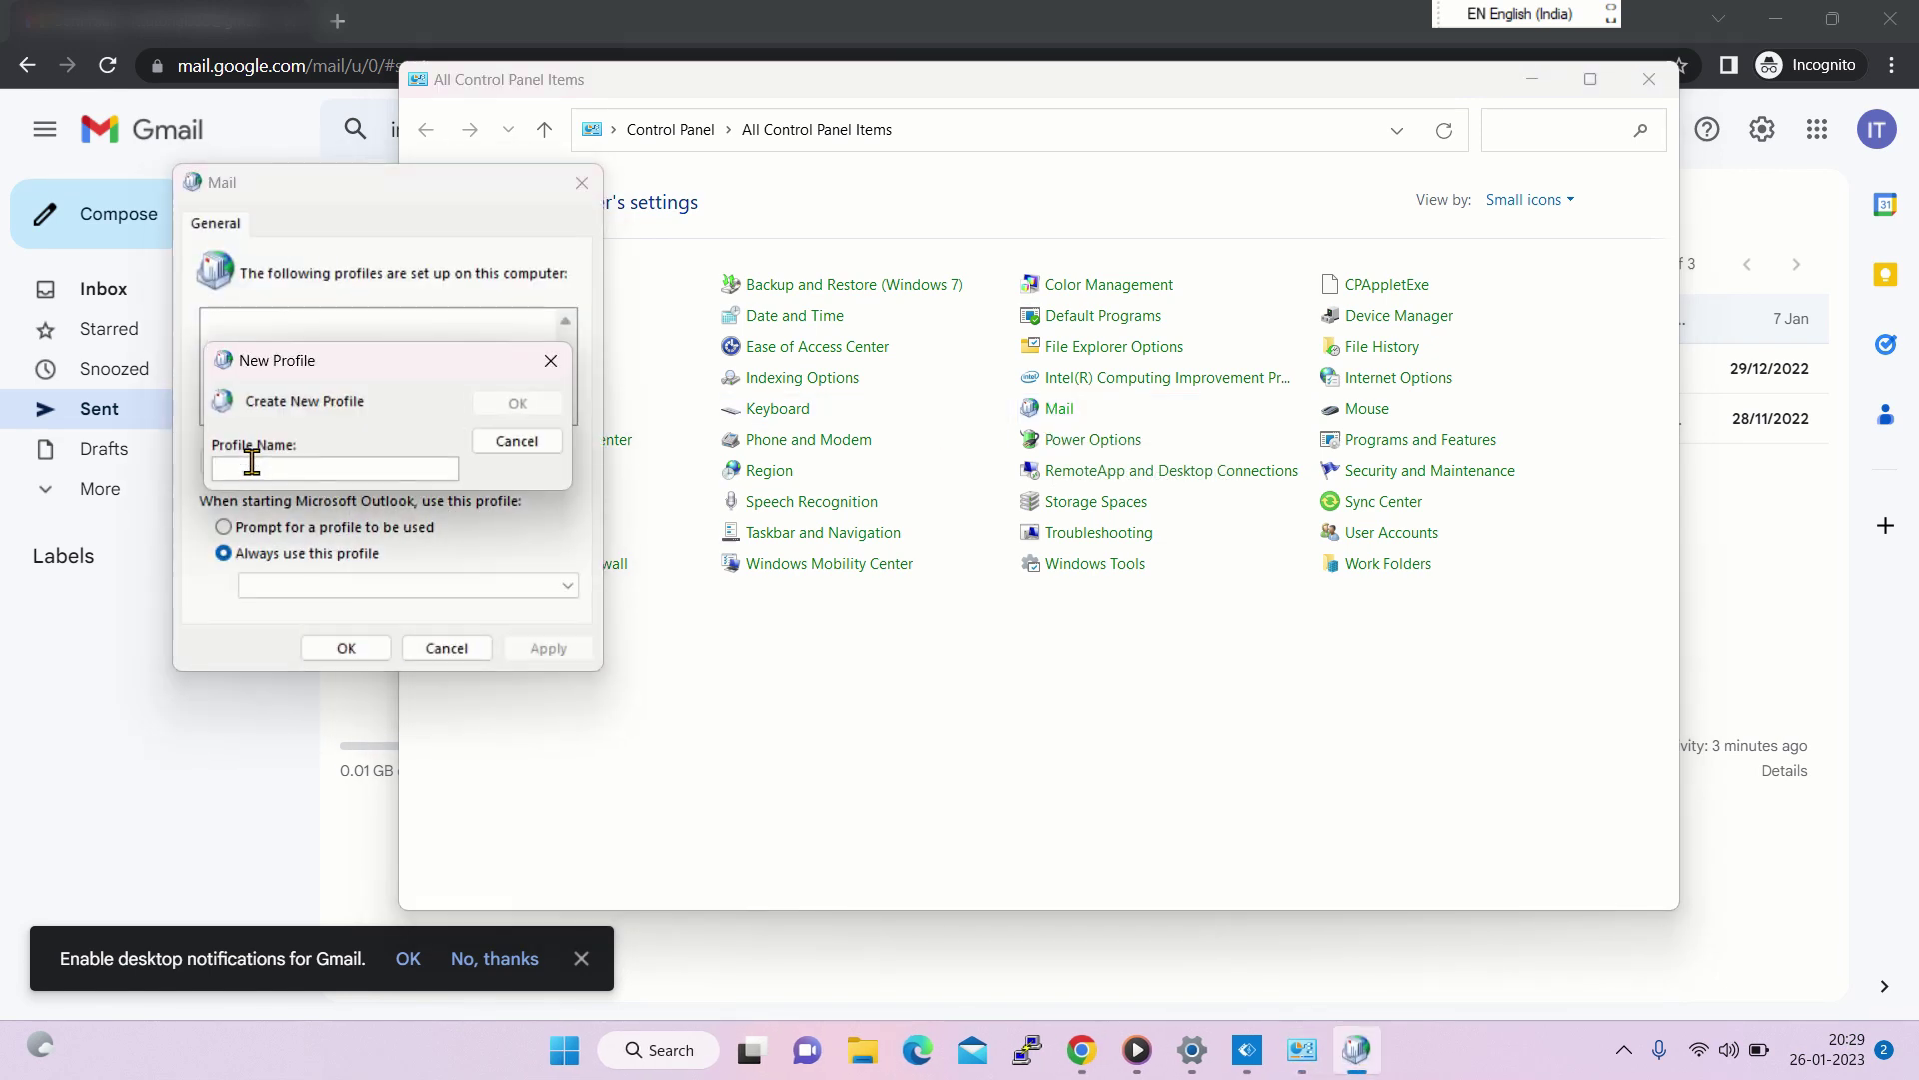
pyautogui.write('new')
pyautogui.press('Return')
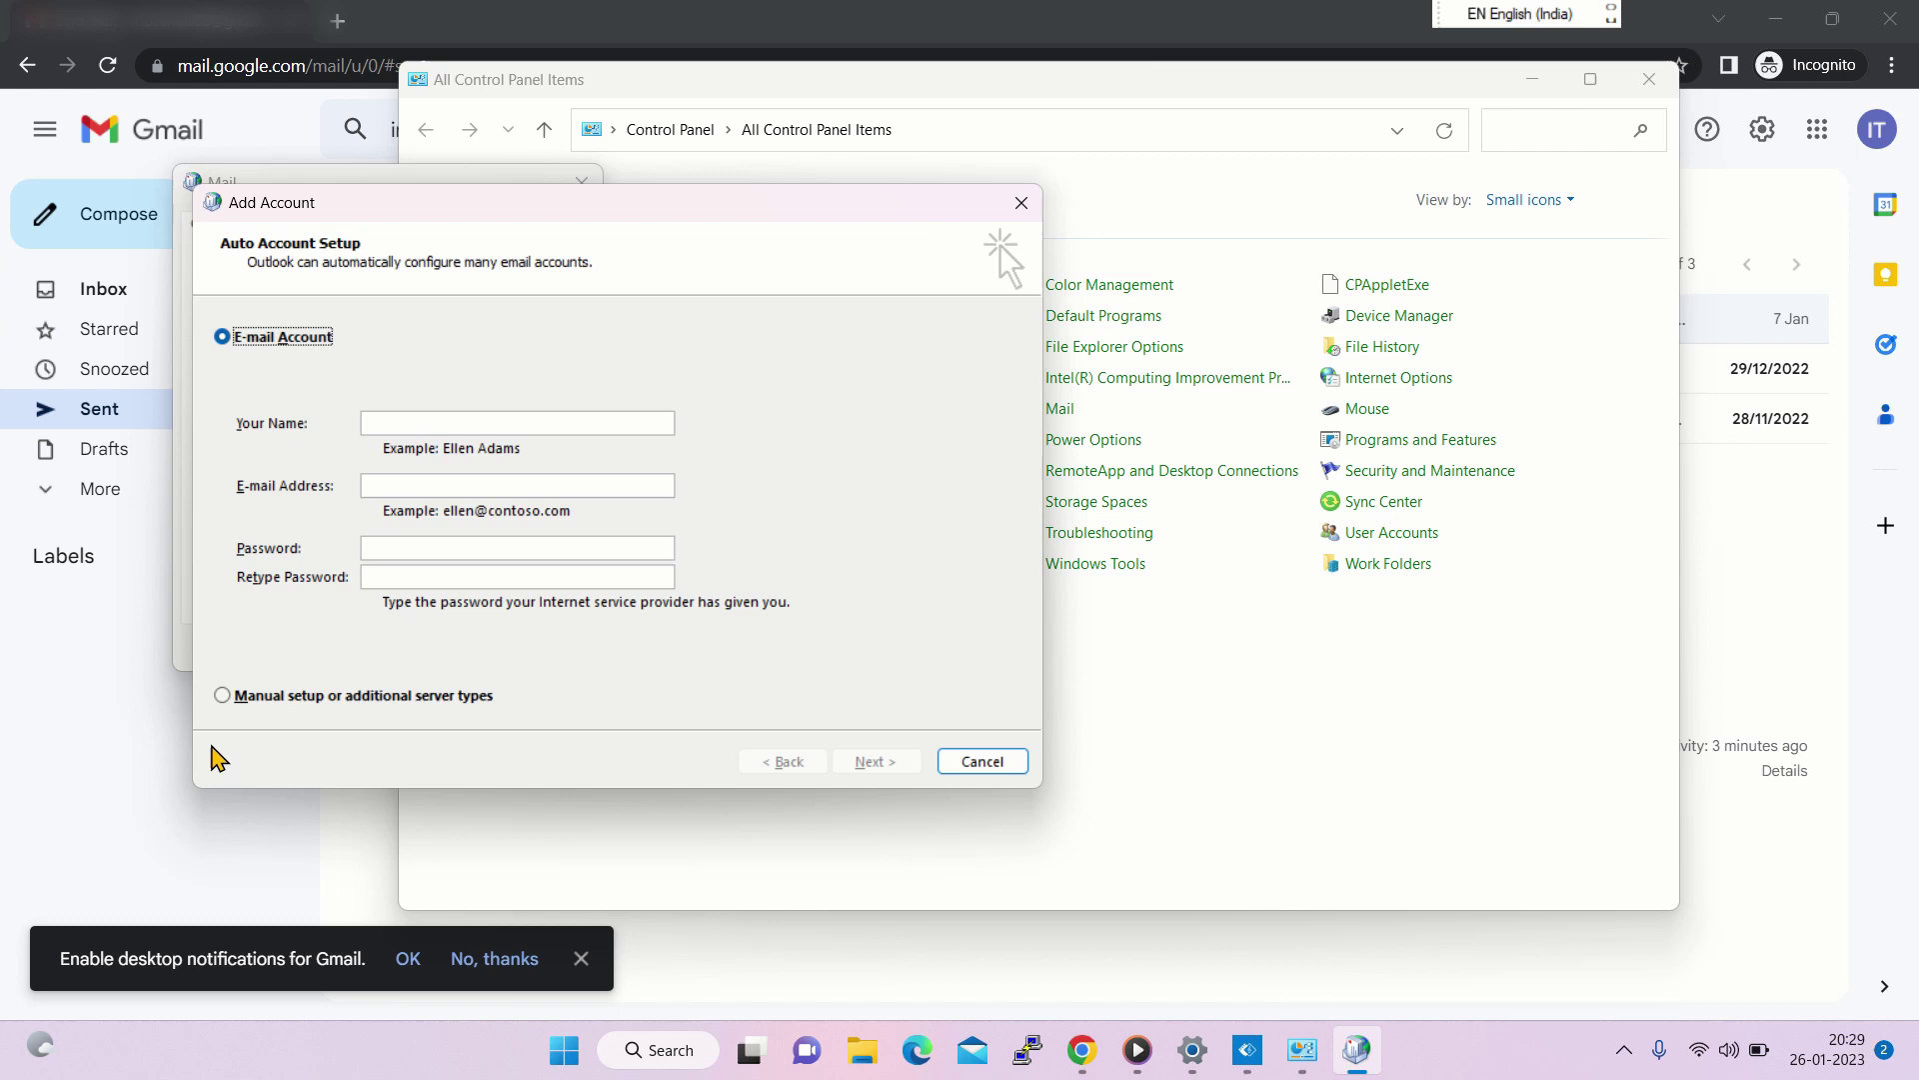
# Choose manual setup with the POP or IMAP service type to reach the server settings page.
pyautogui.click(222, 696)
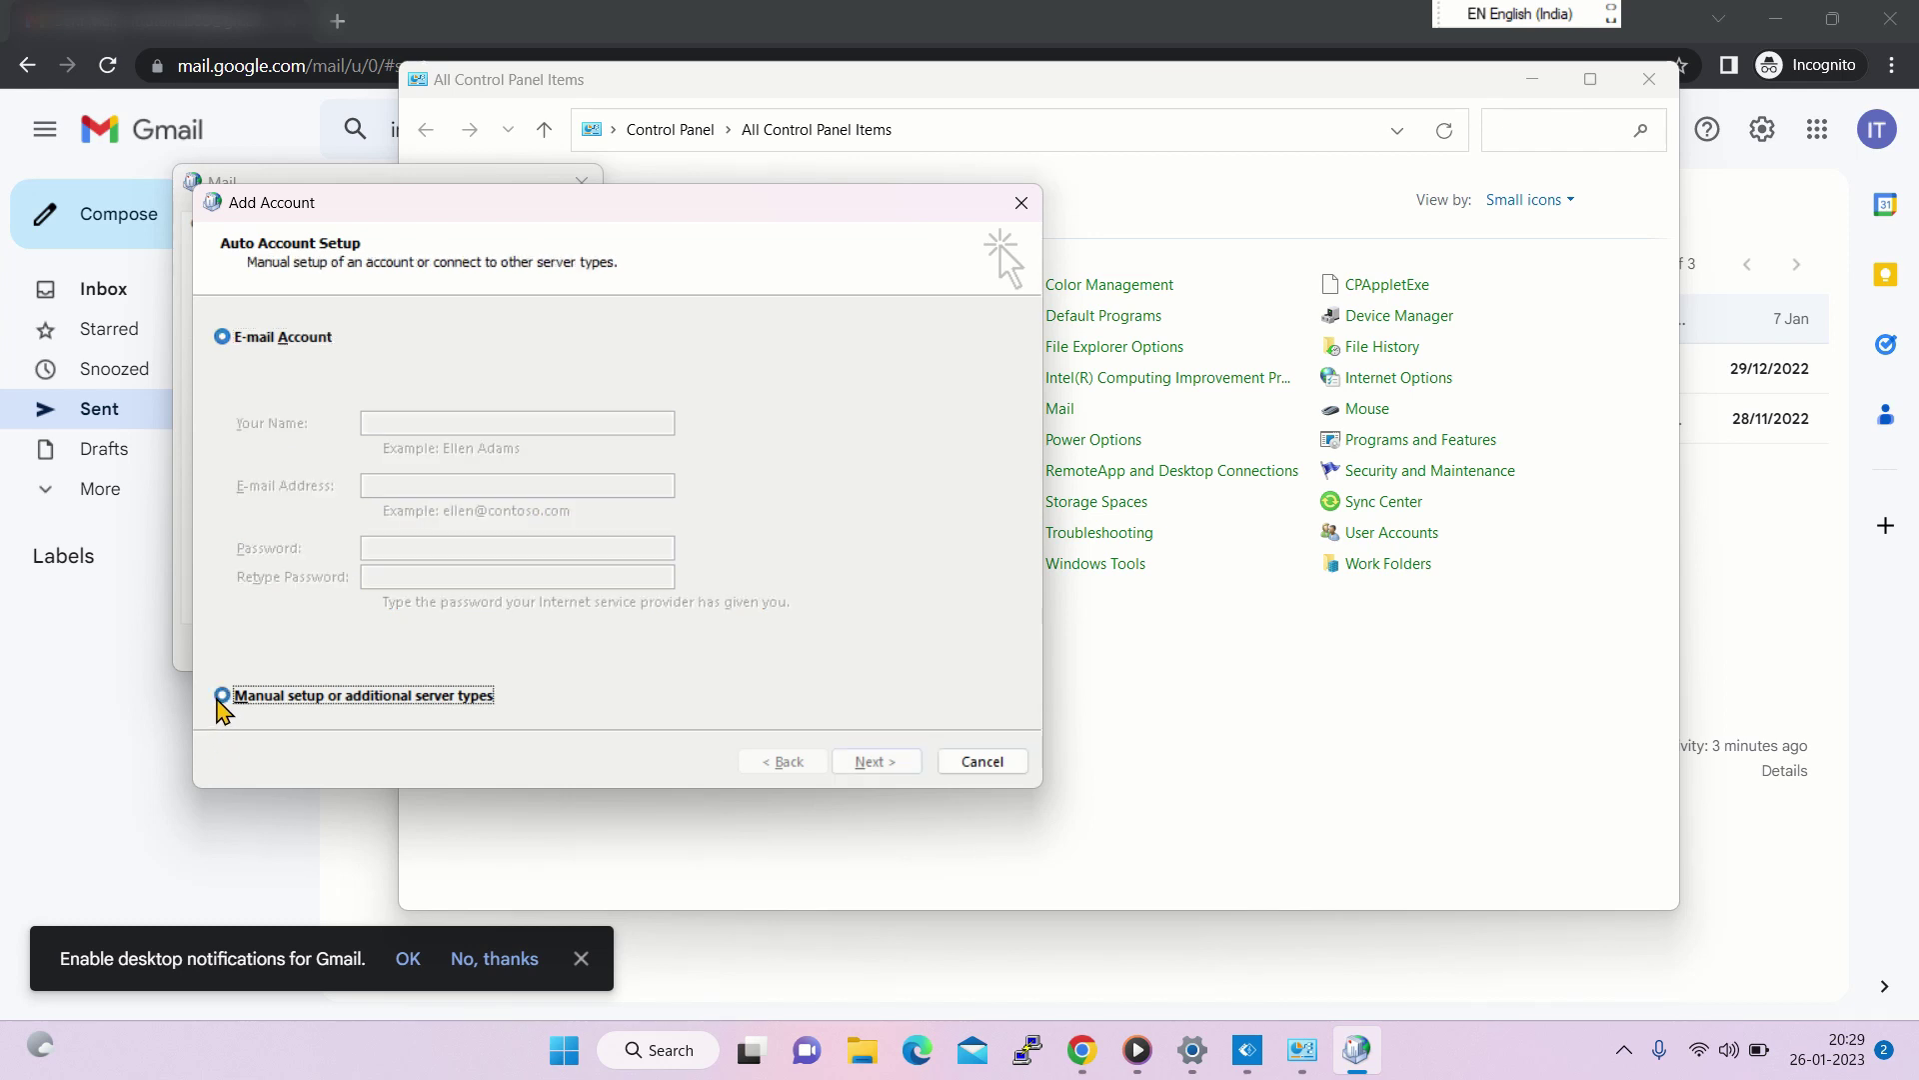
pyautogui.click(874, 765)
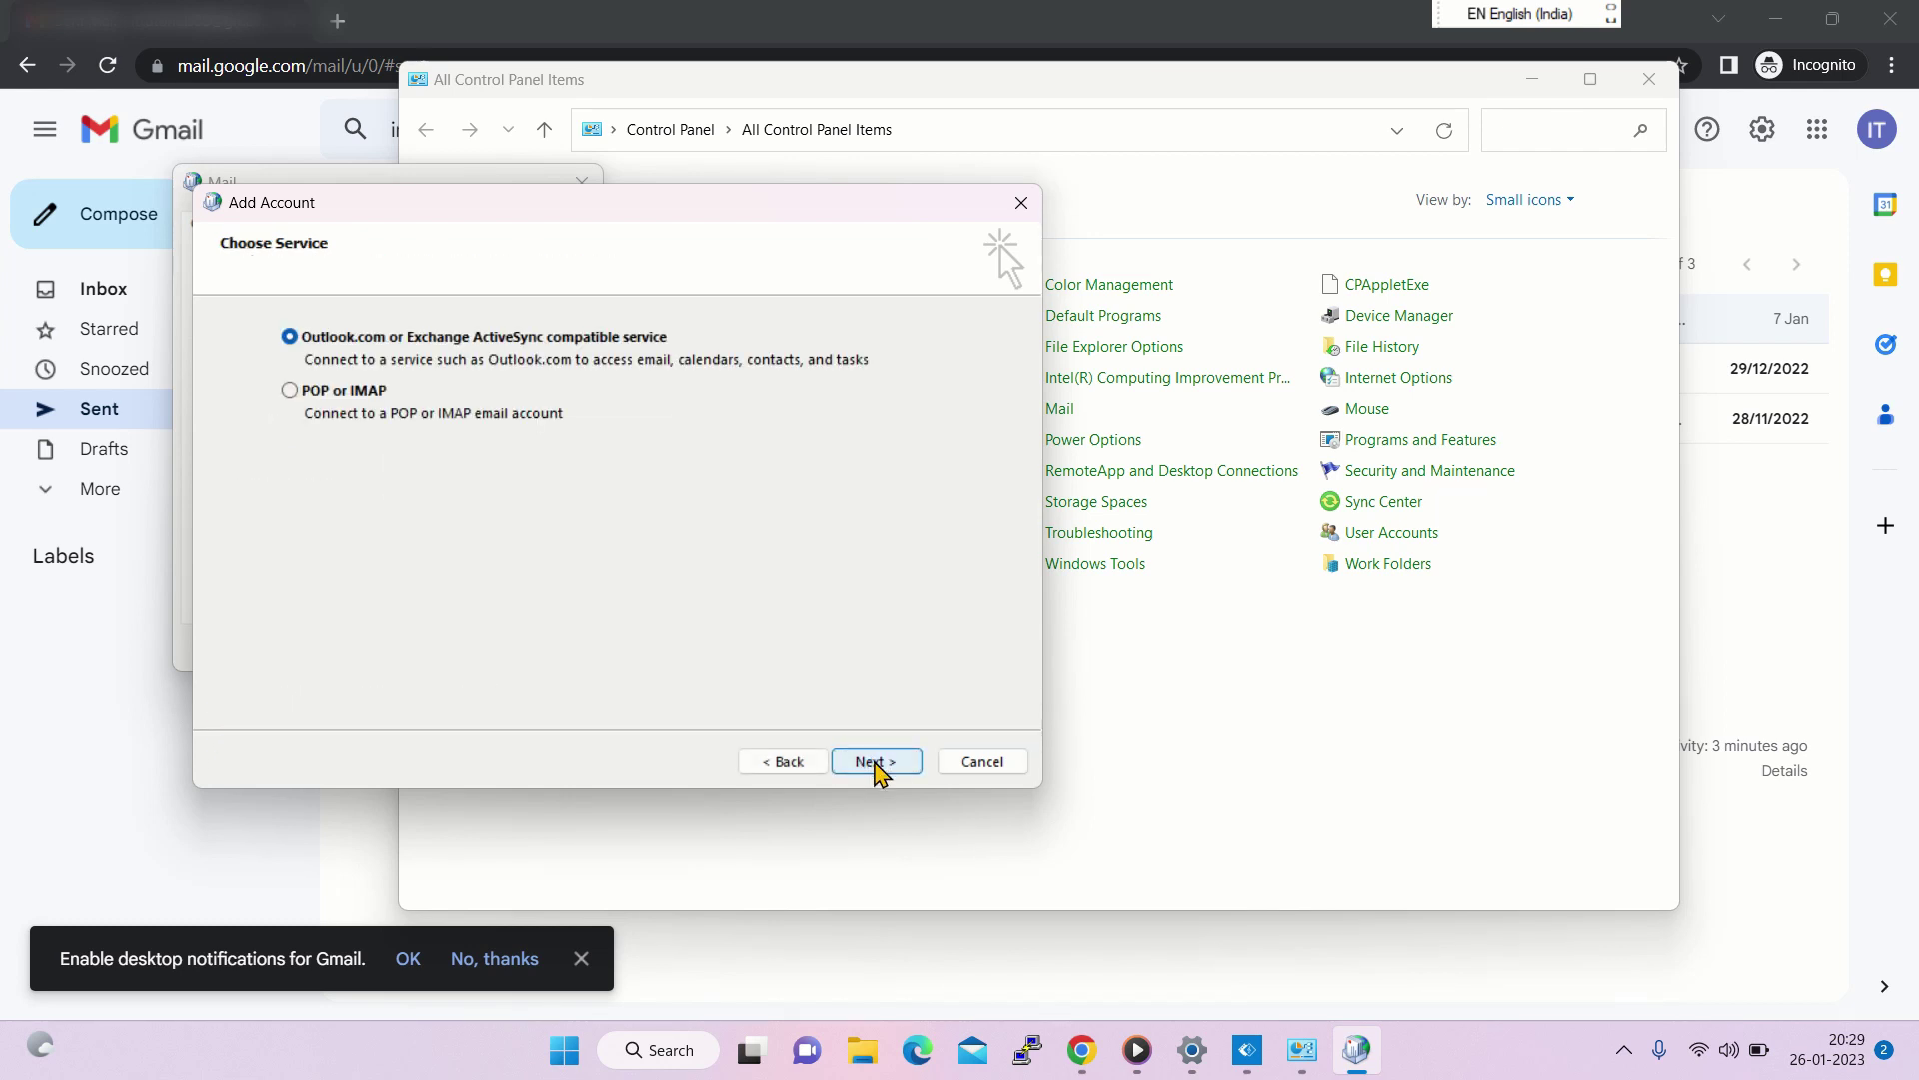
pyautogui.click(290, 391)
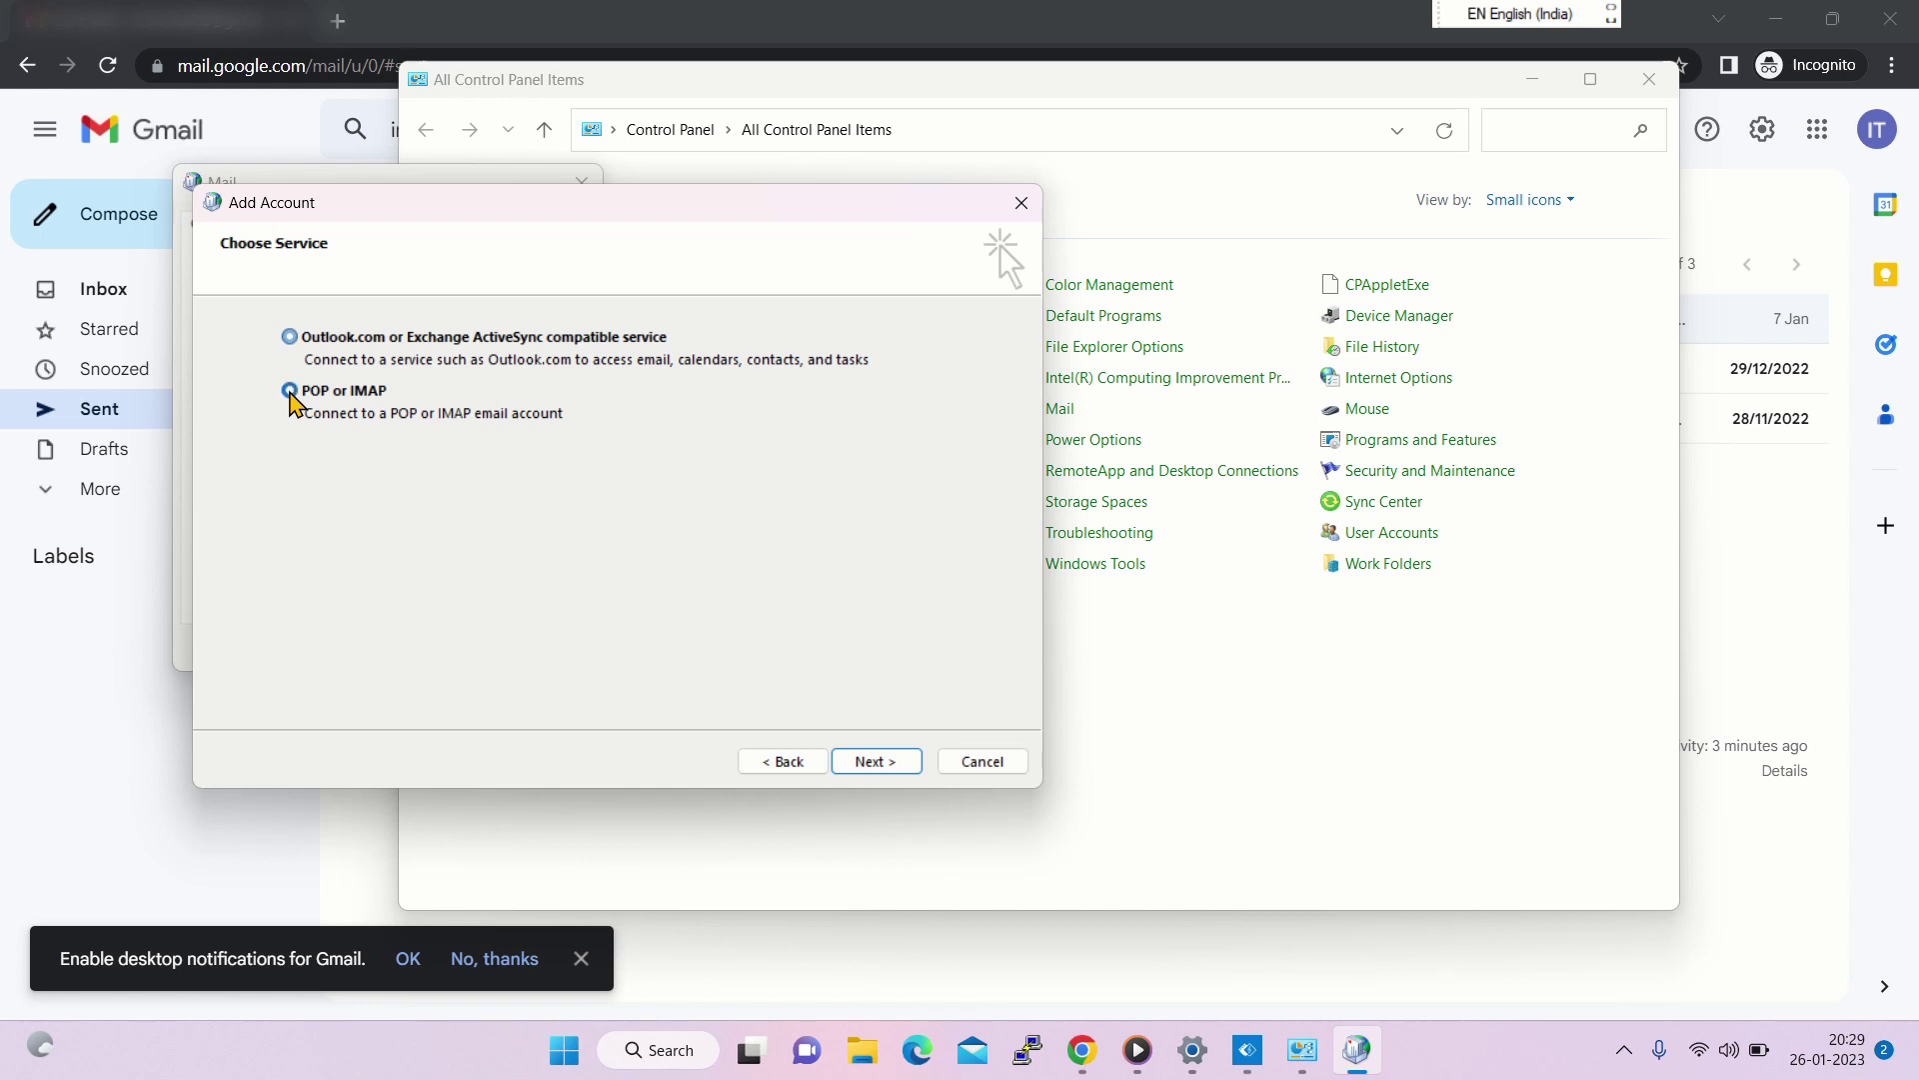
pyautogui.click(877, 762)
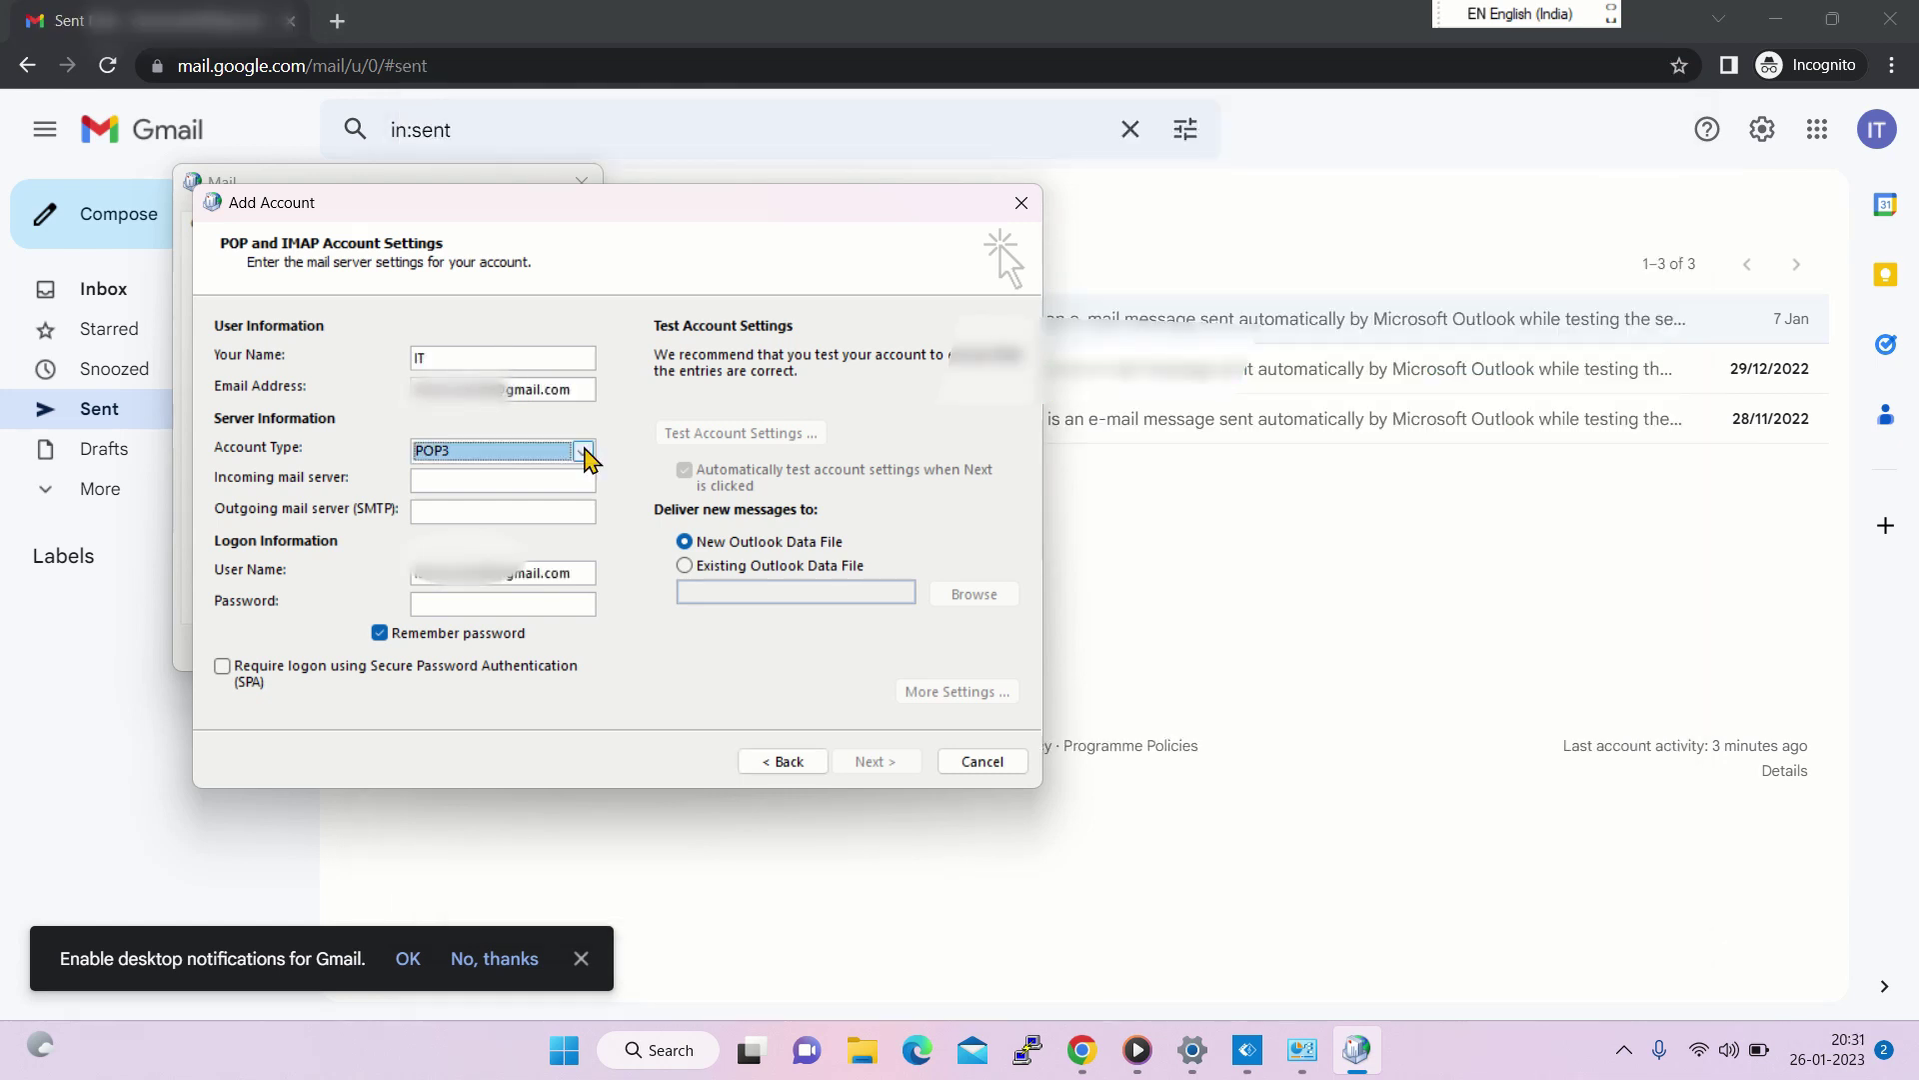
# Set the account type to IMAP with incoming server imap.gmail.com and outgoing server smtp.gmail.com.
pyautogui.click(583, 451)
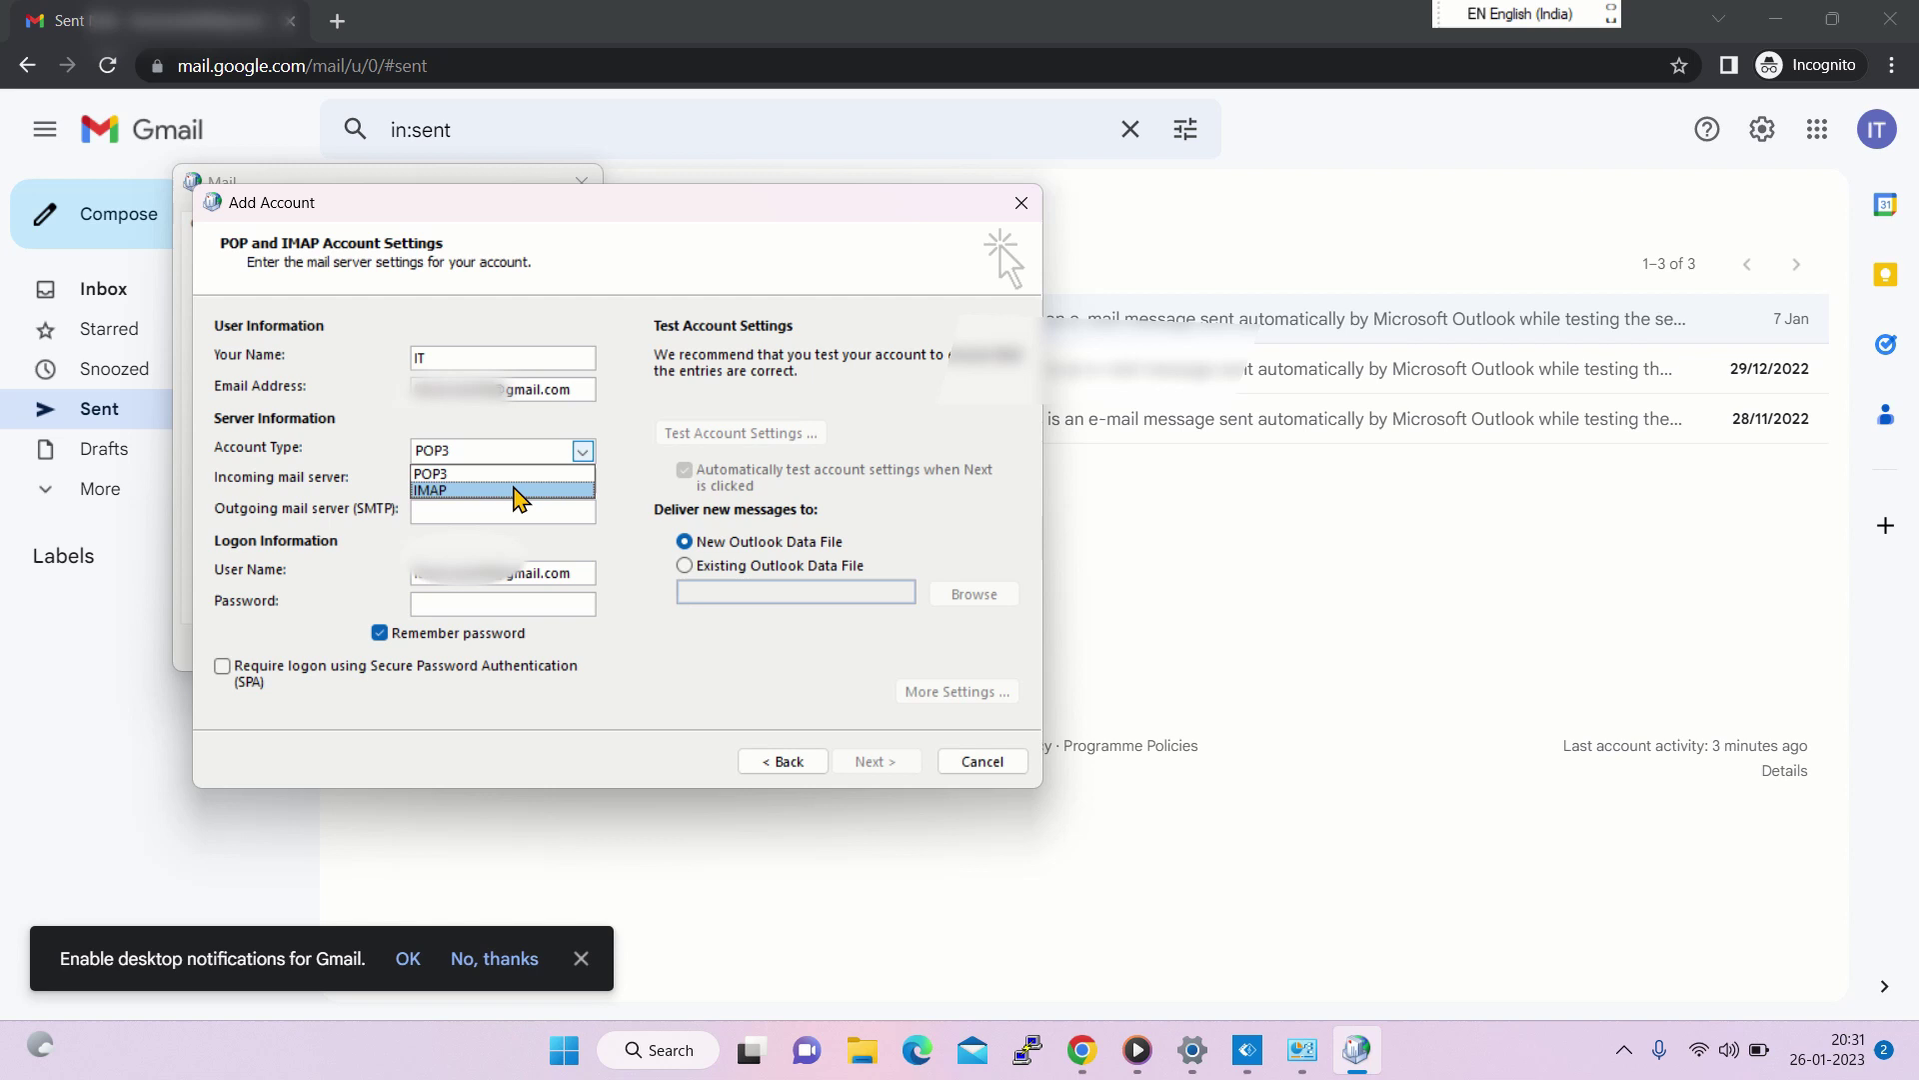
pyautogui.click(513, 489)
pyautogui.click(506, 482)
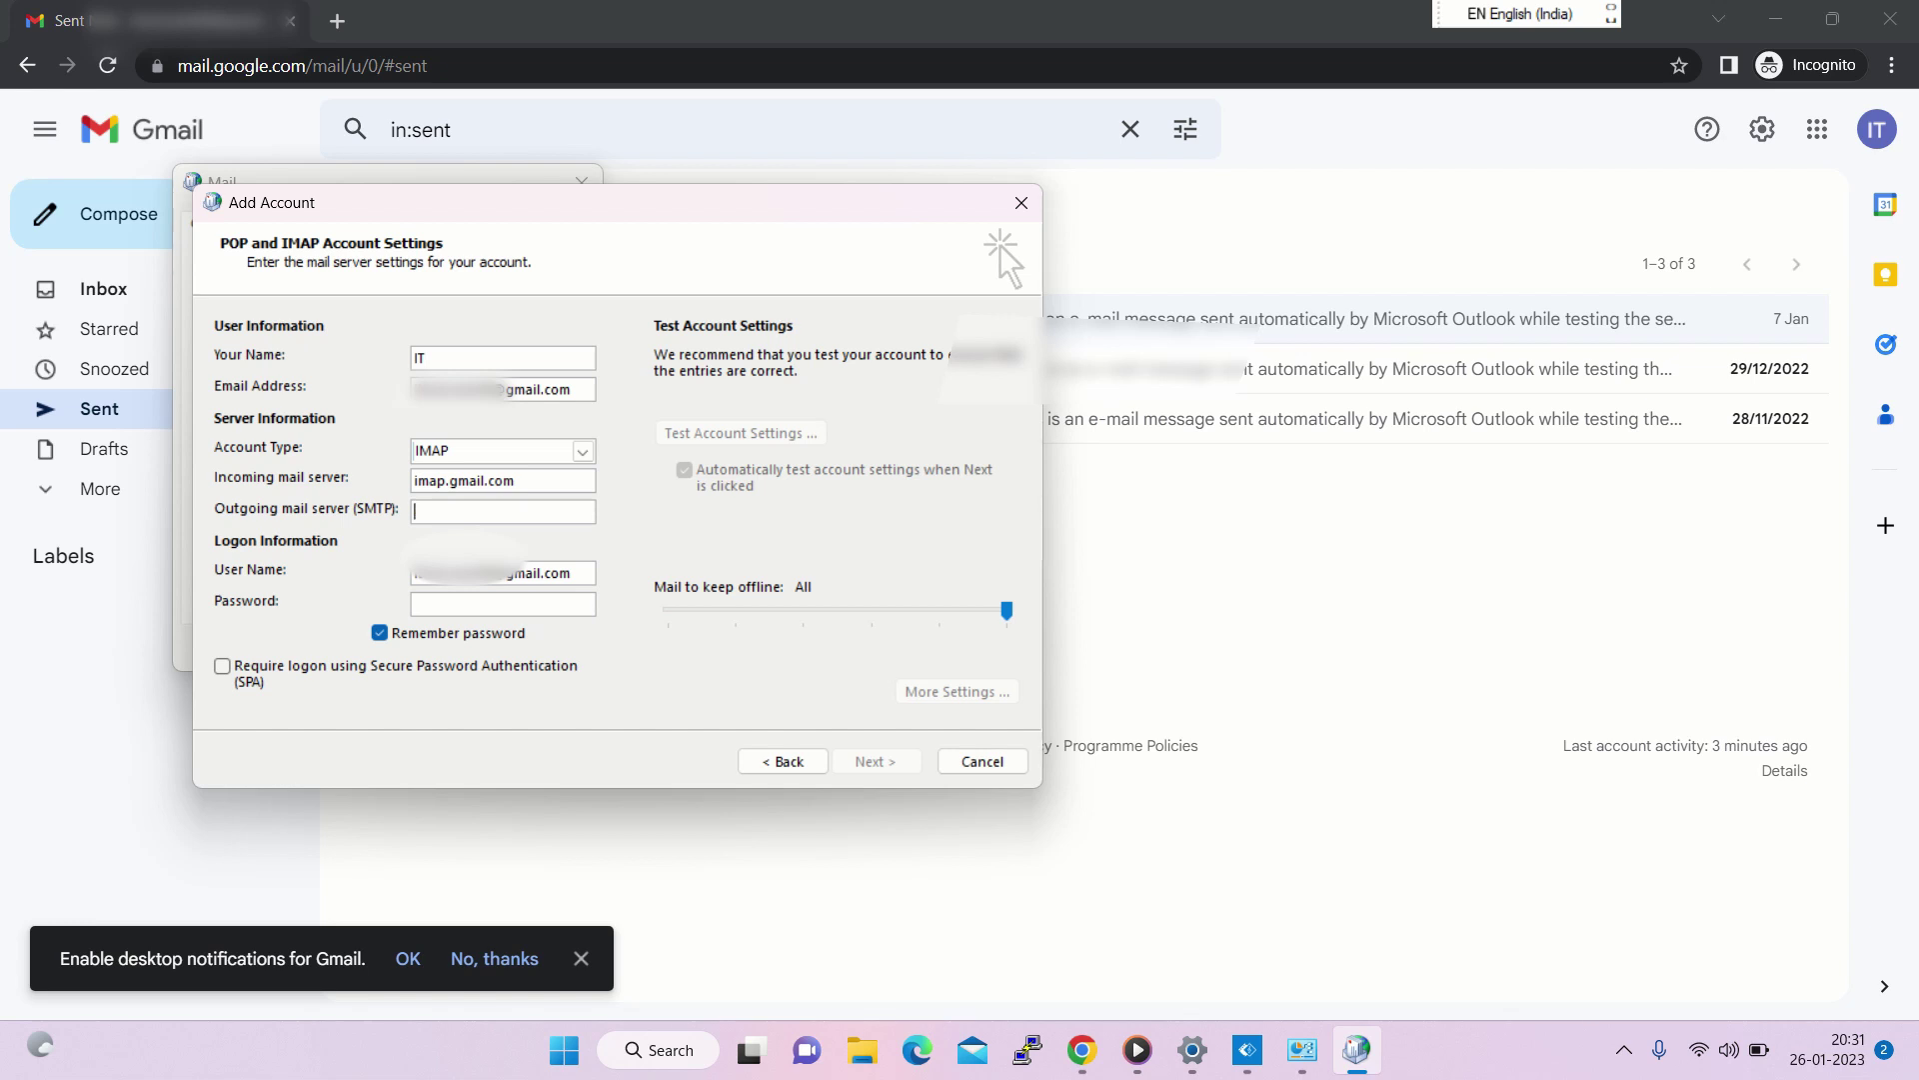
pyautogui.write('smtp.gmail.com')
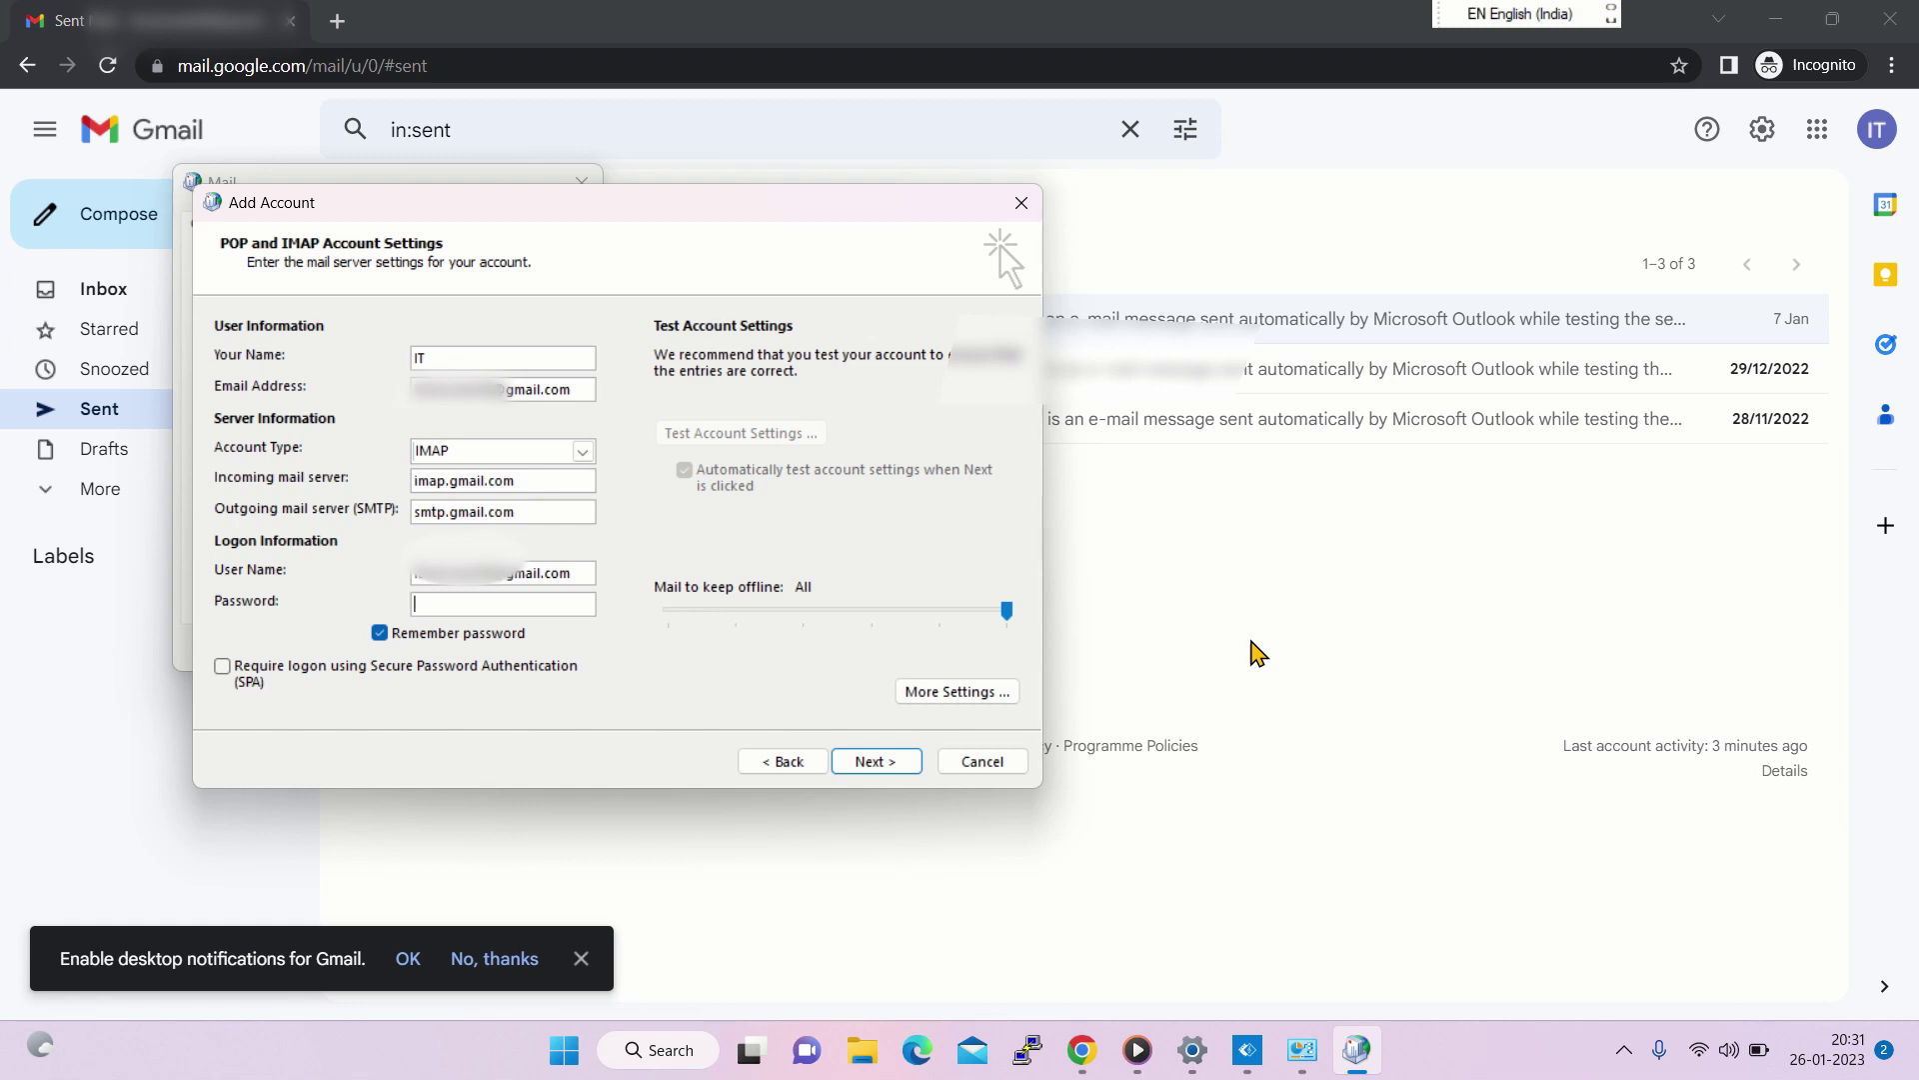
pyautogui.click(1258, 653)
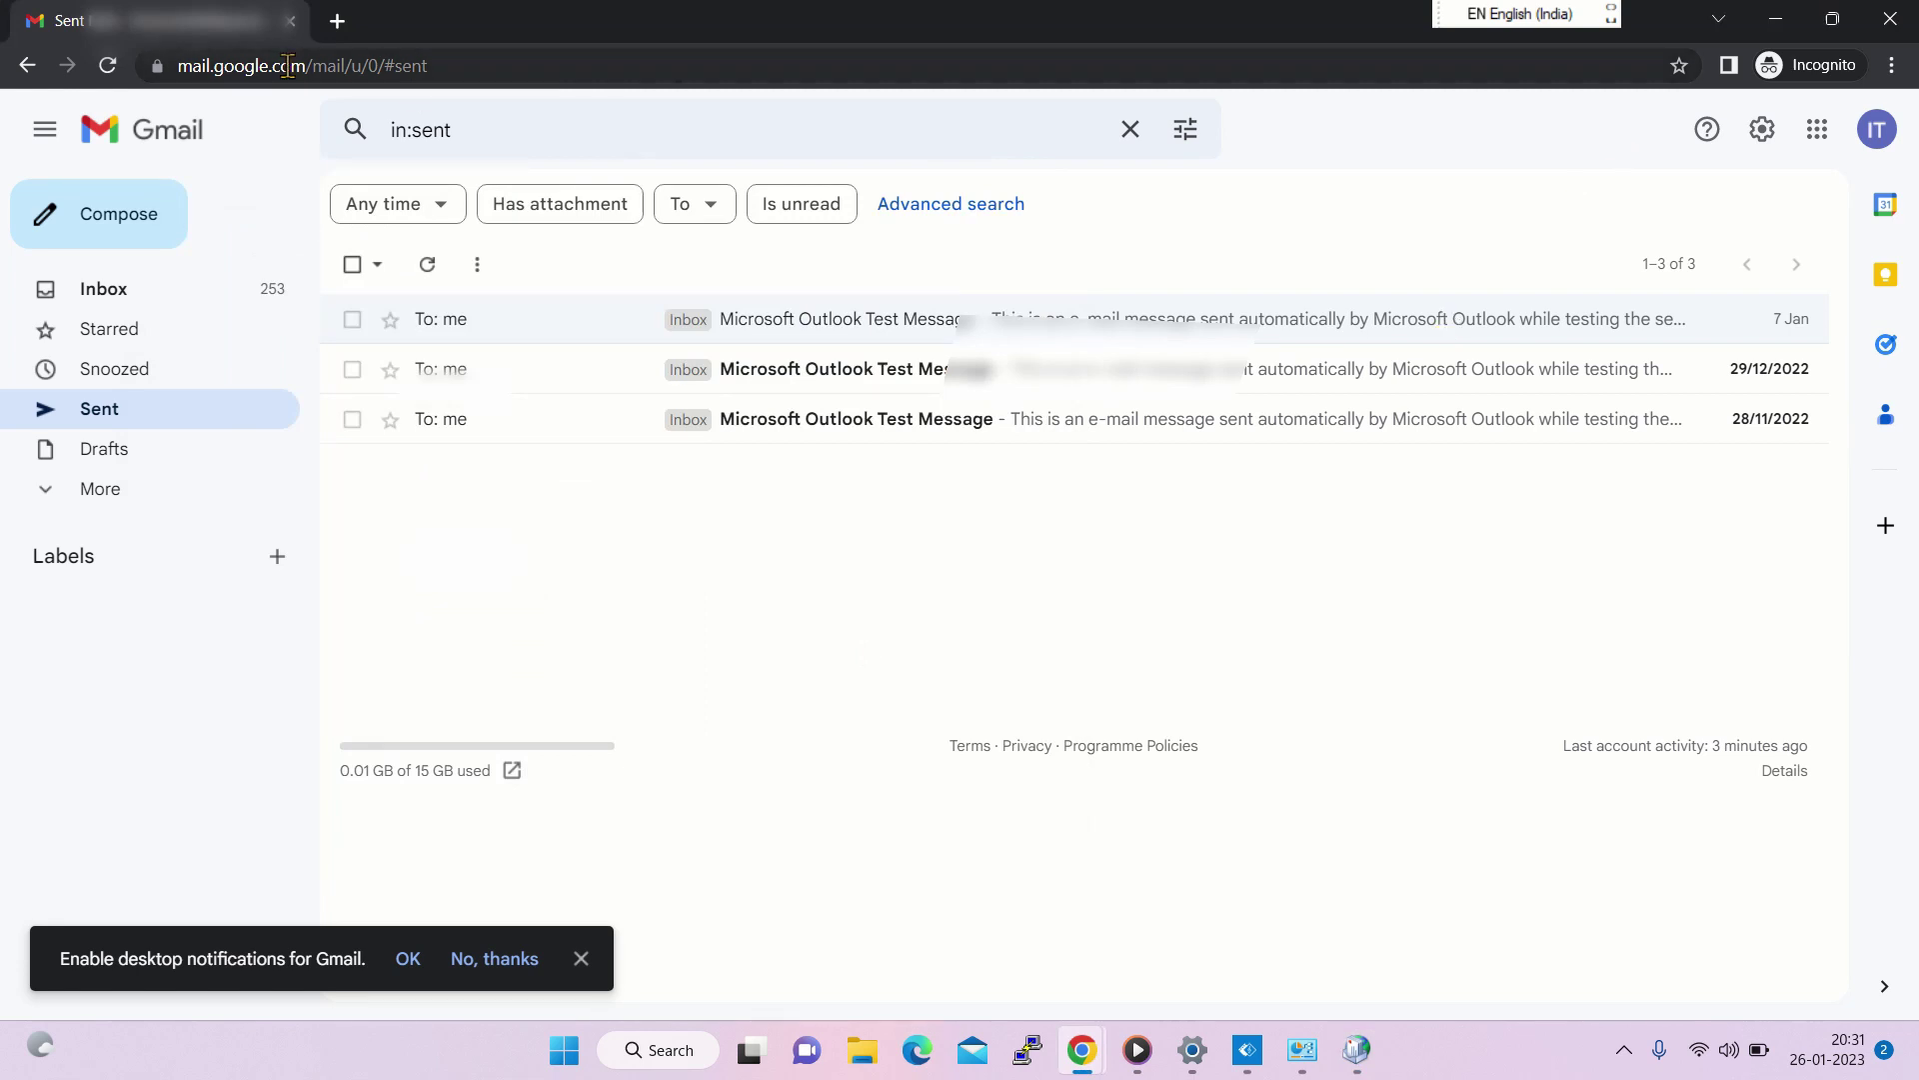
# Load myaccount.google.com in a new incognito tab.
pyautogui.click(333, 26)
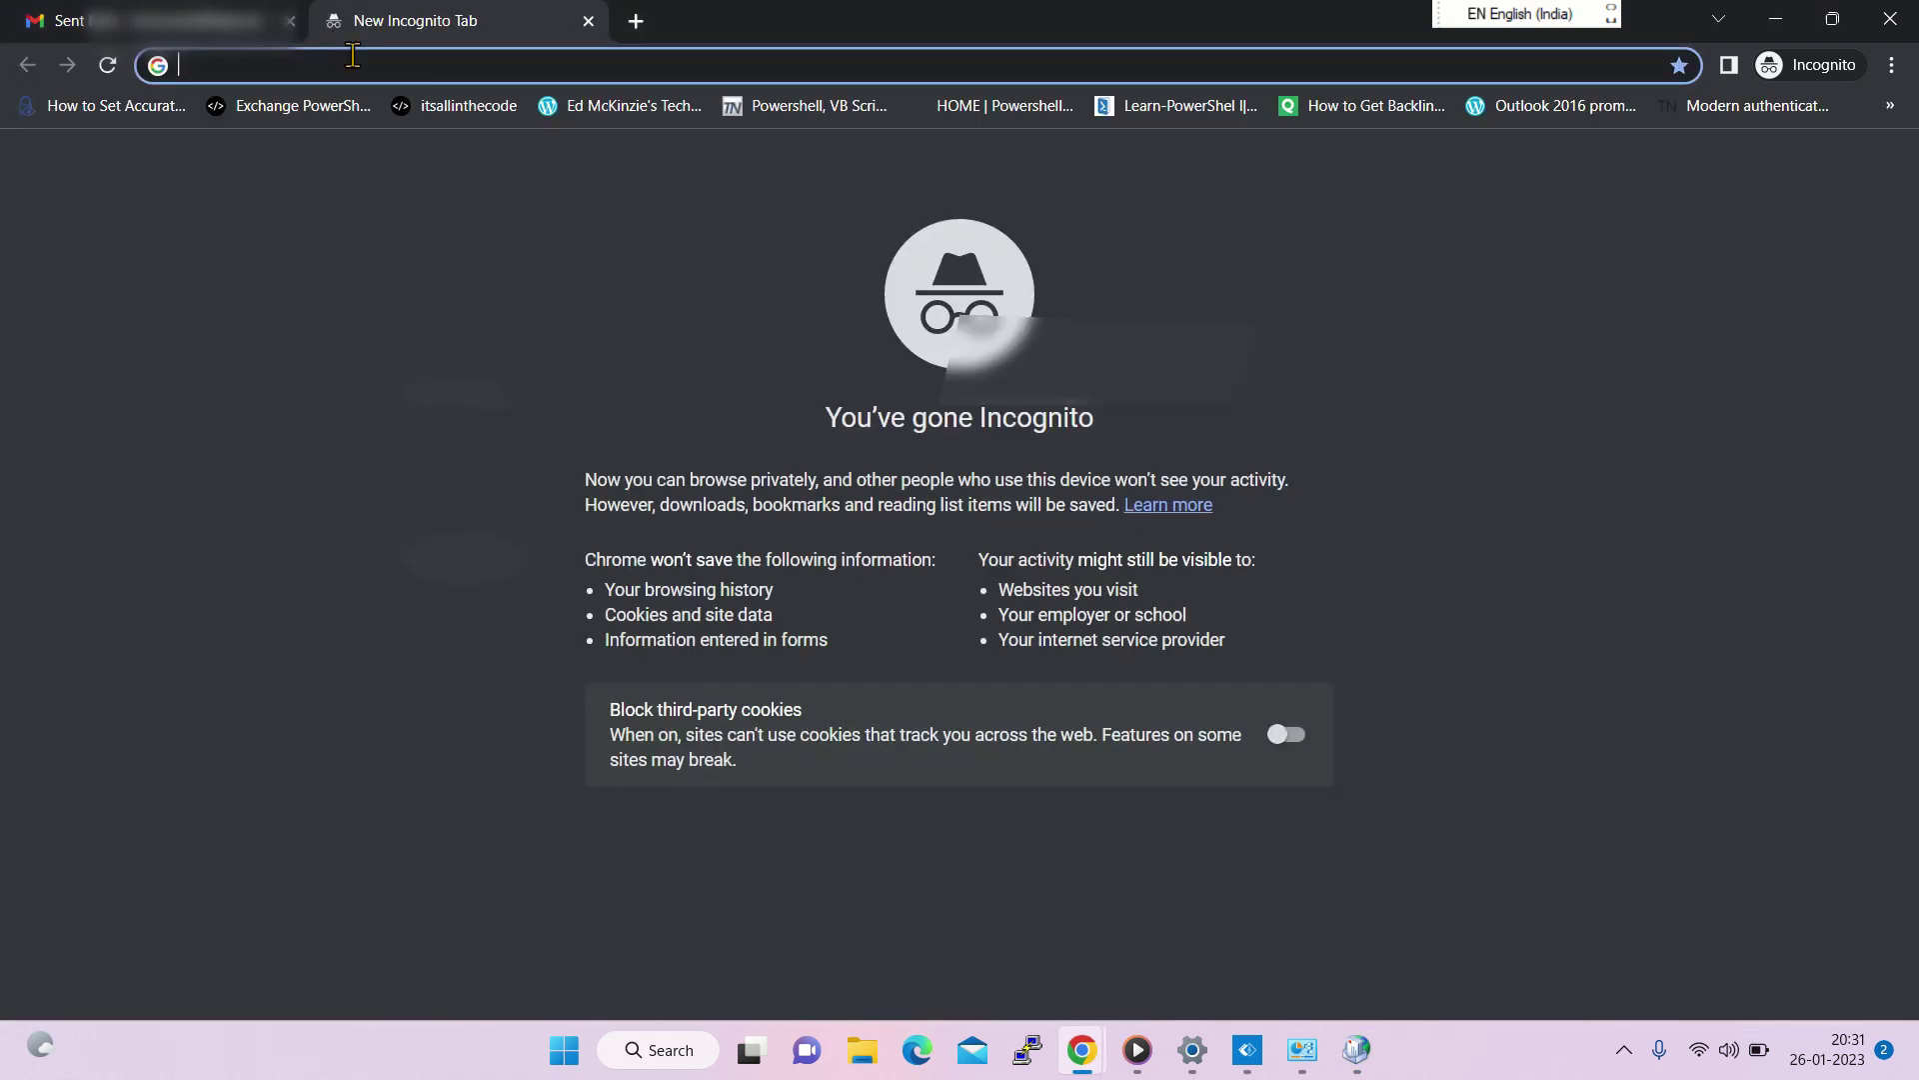
pyautogui.write('mya')
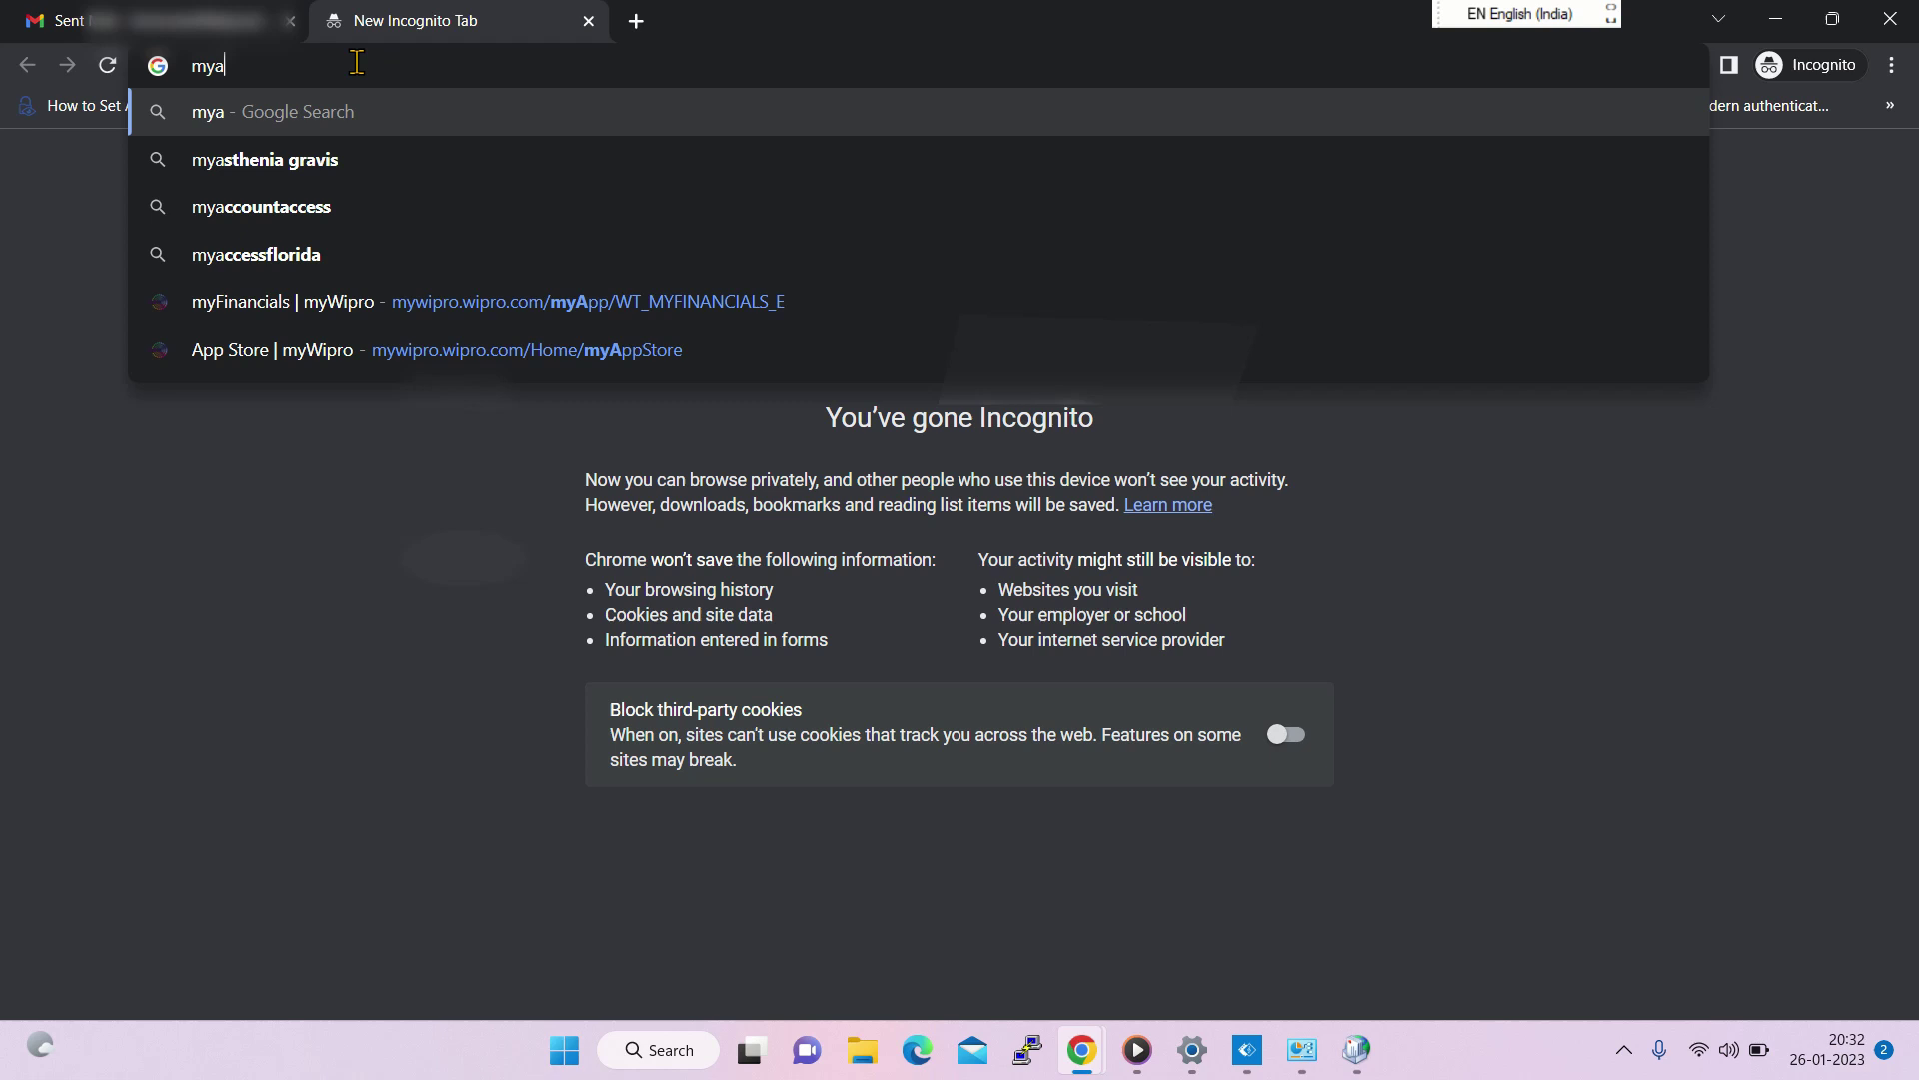
pyautogui.write('ccount.google.com')
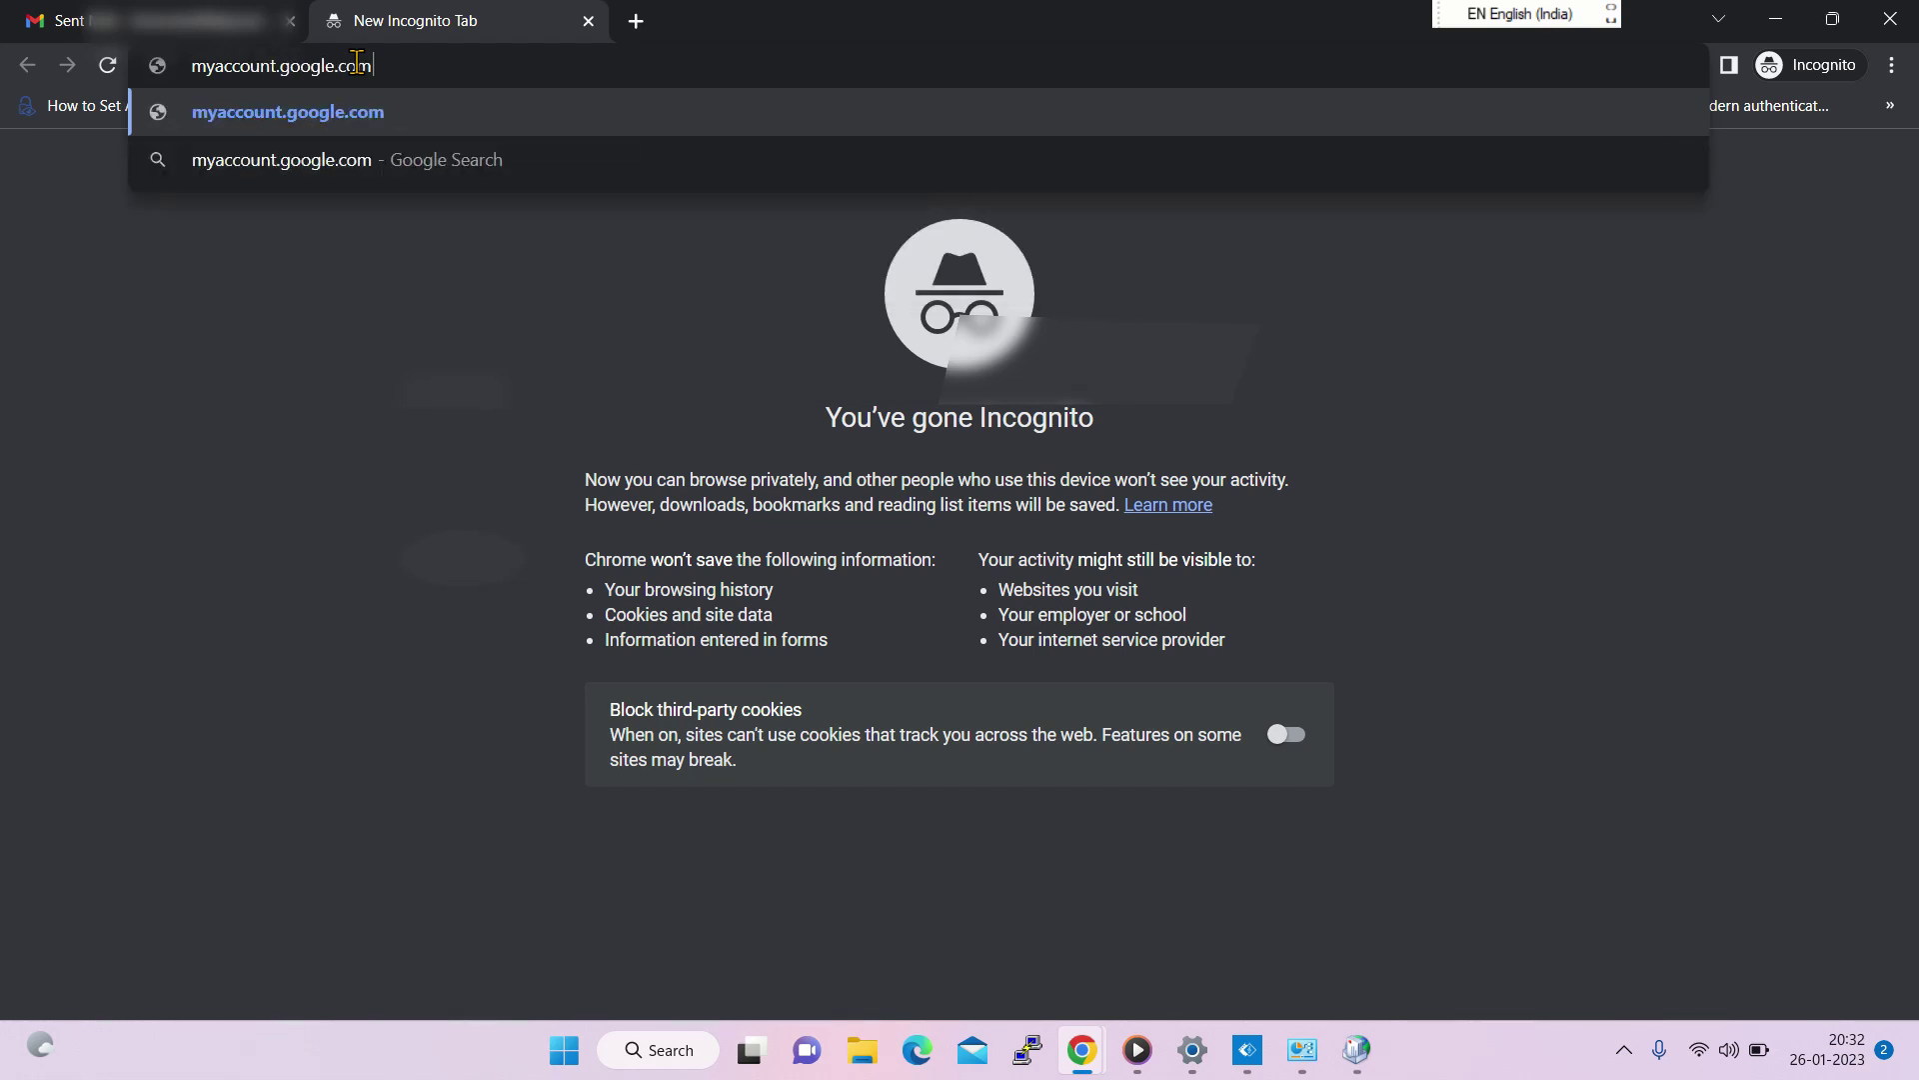
pyautogui.press('Return')
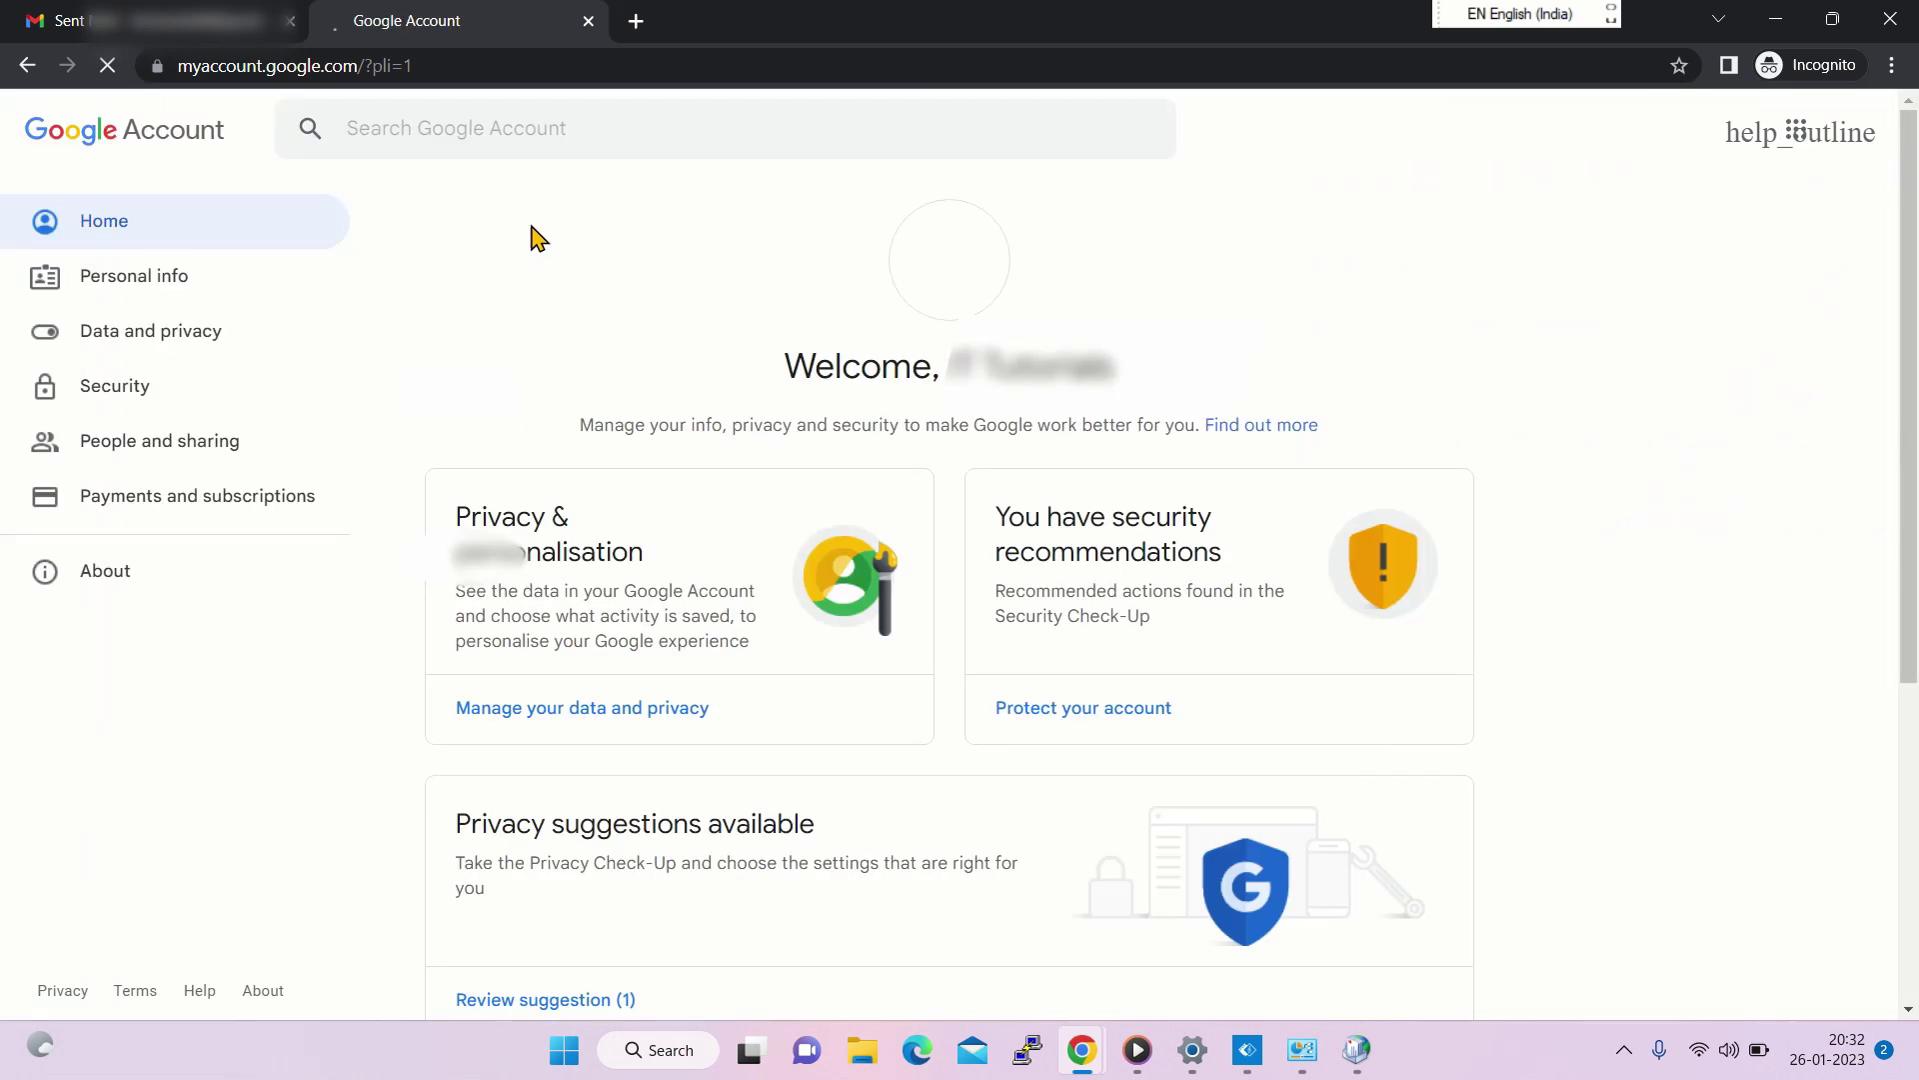
# Search the account settings for 'app password' and open the App passwords page.
pyautogui.click(440, 131)
pyautogui.write('app pa')
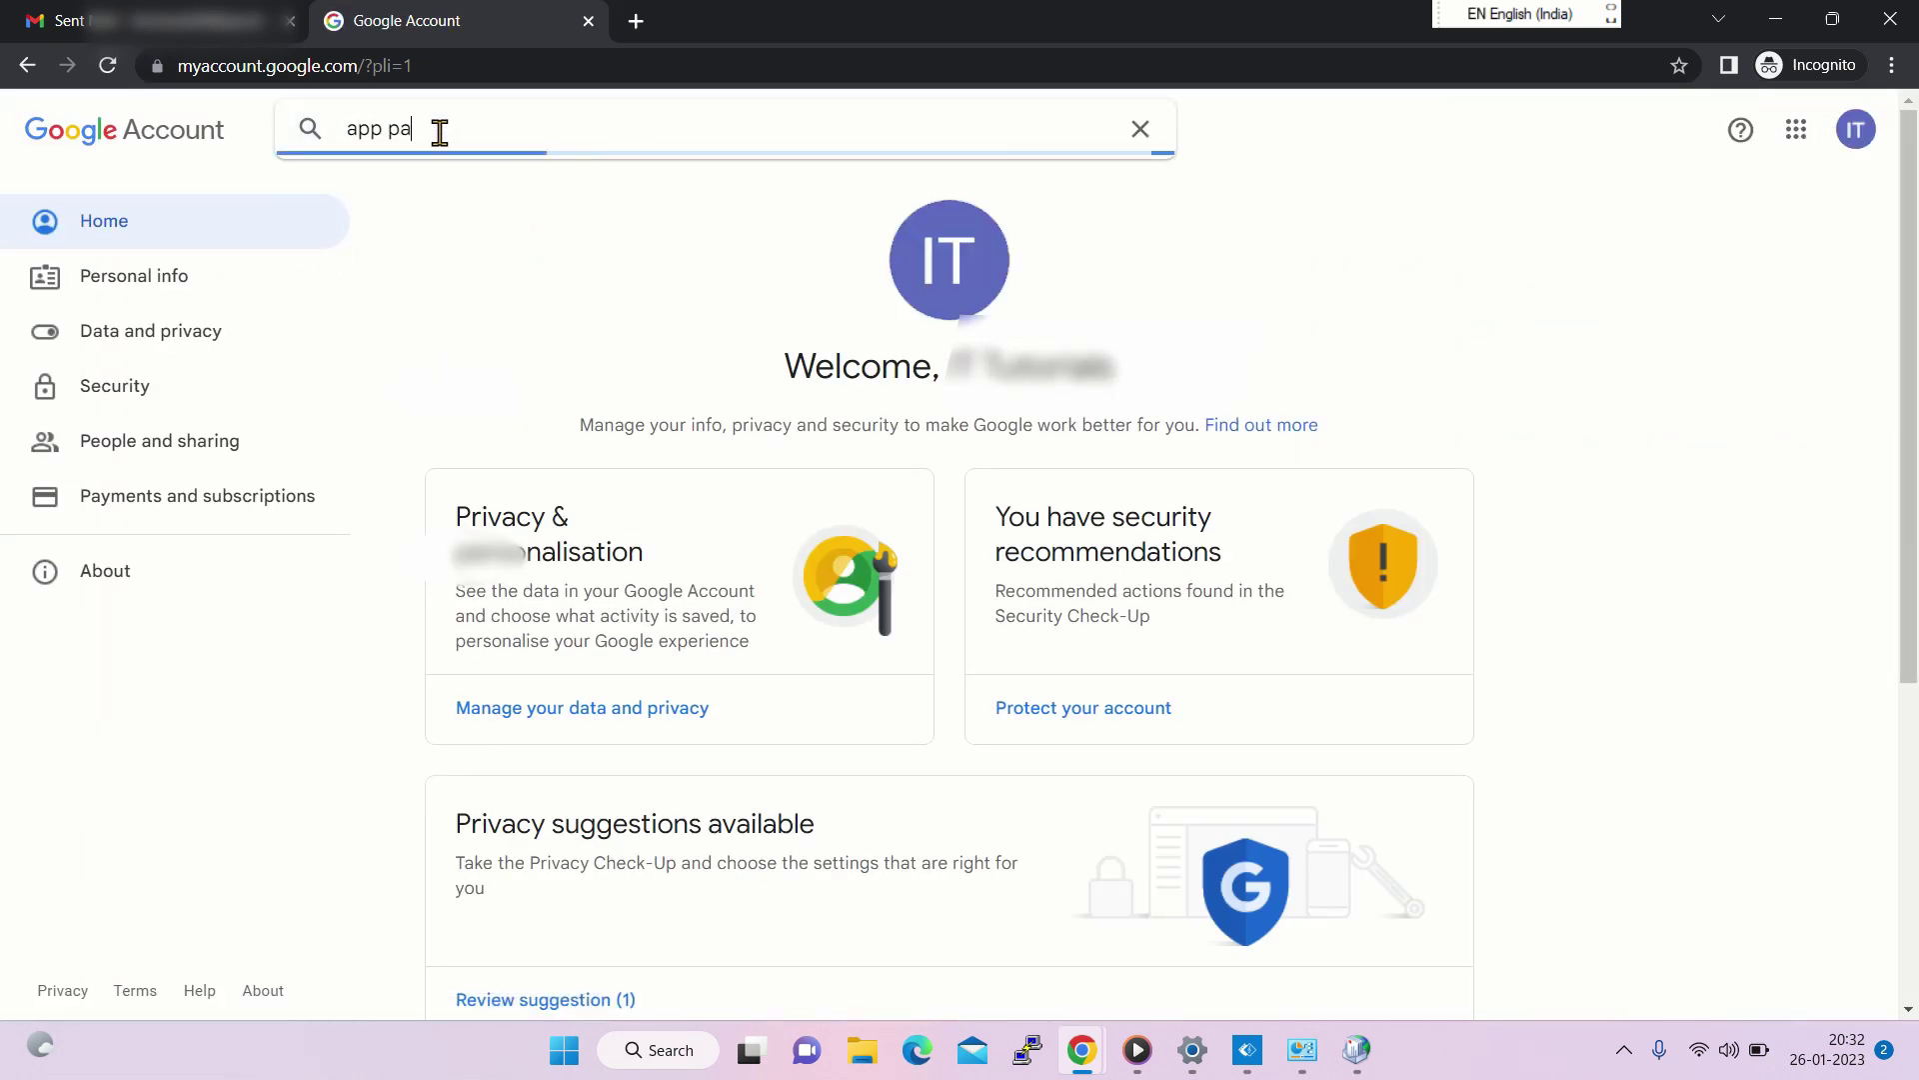
pyautogui.write('ssword')
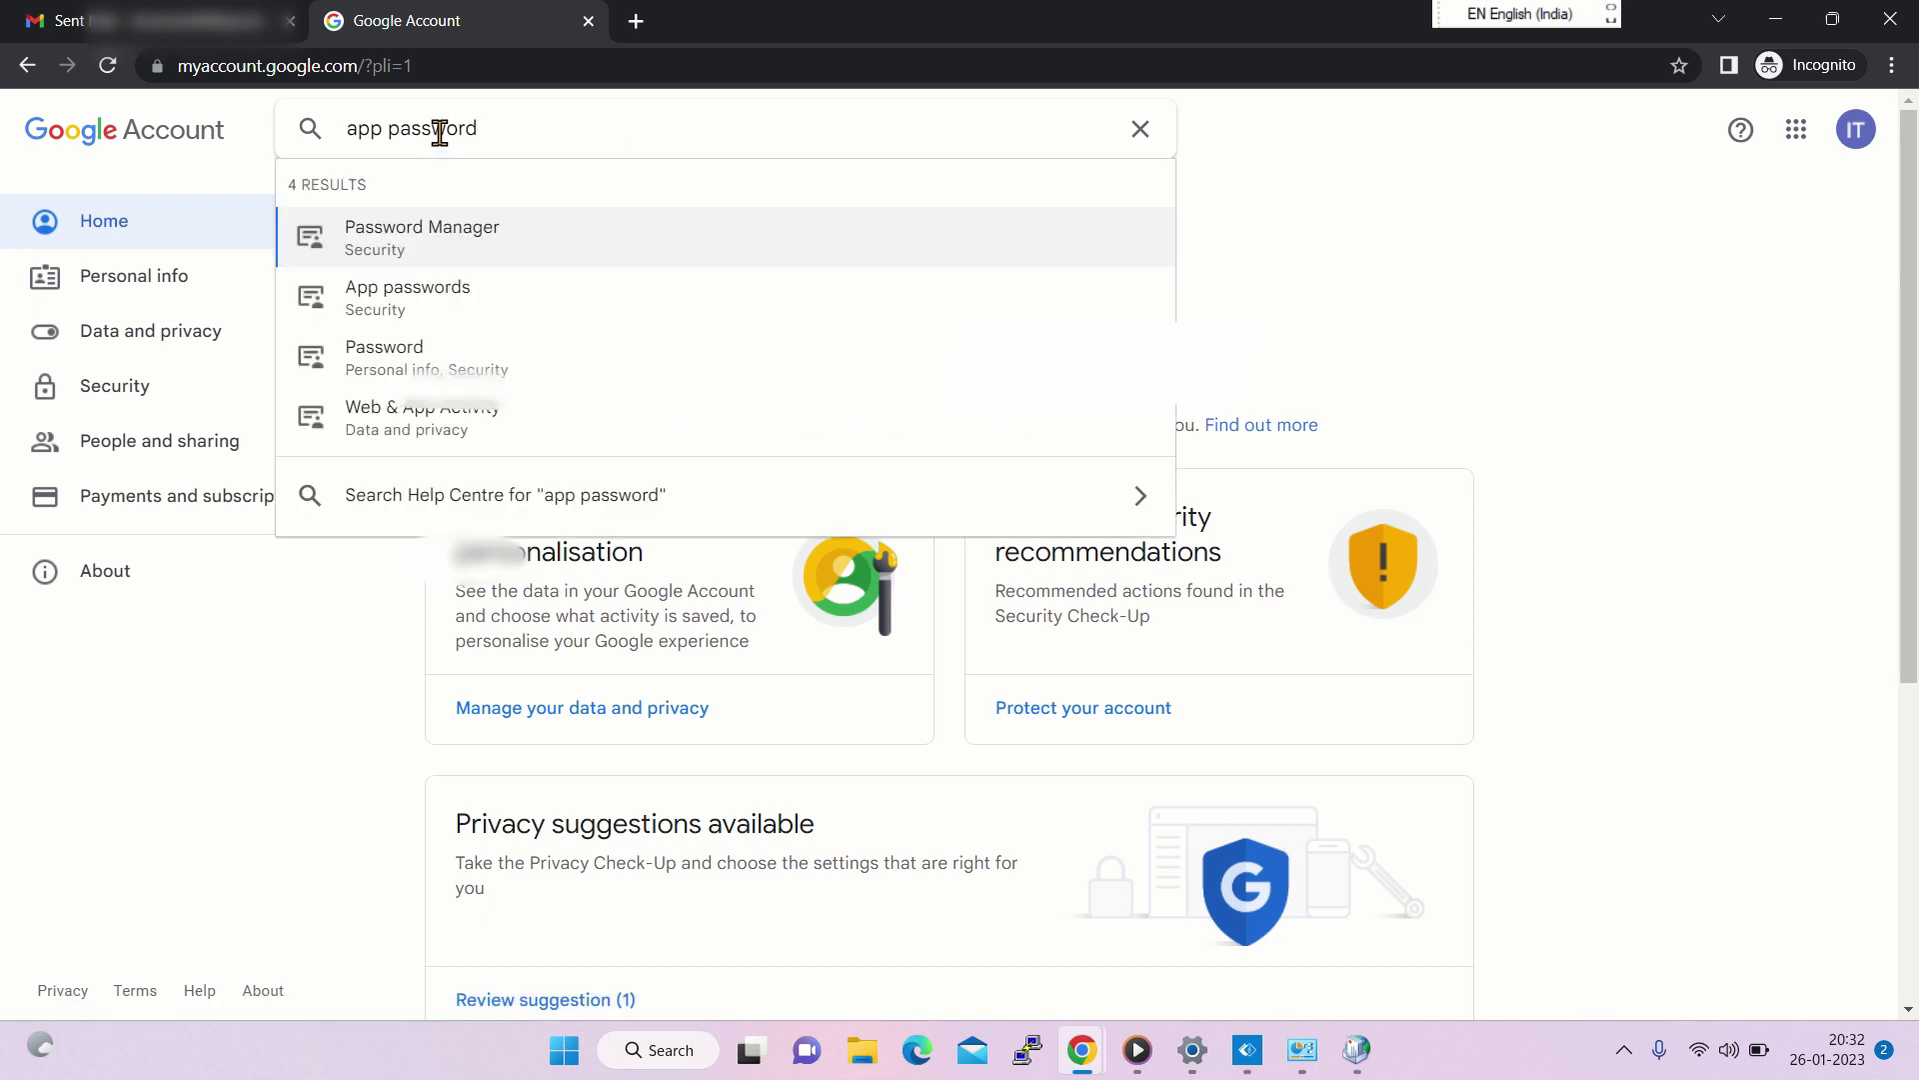
pyautogui.click(437, 300)
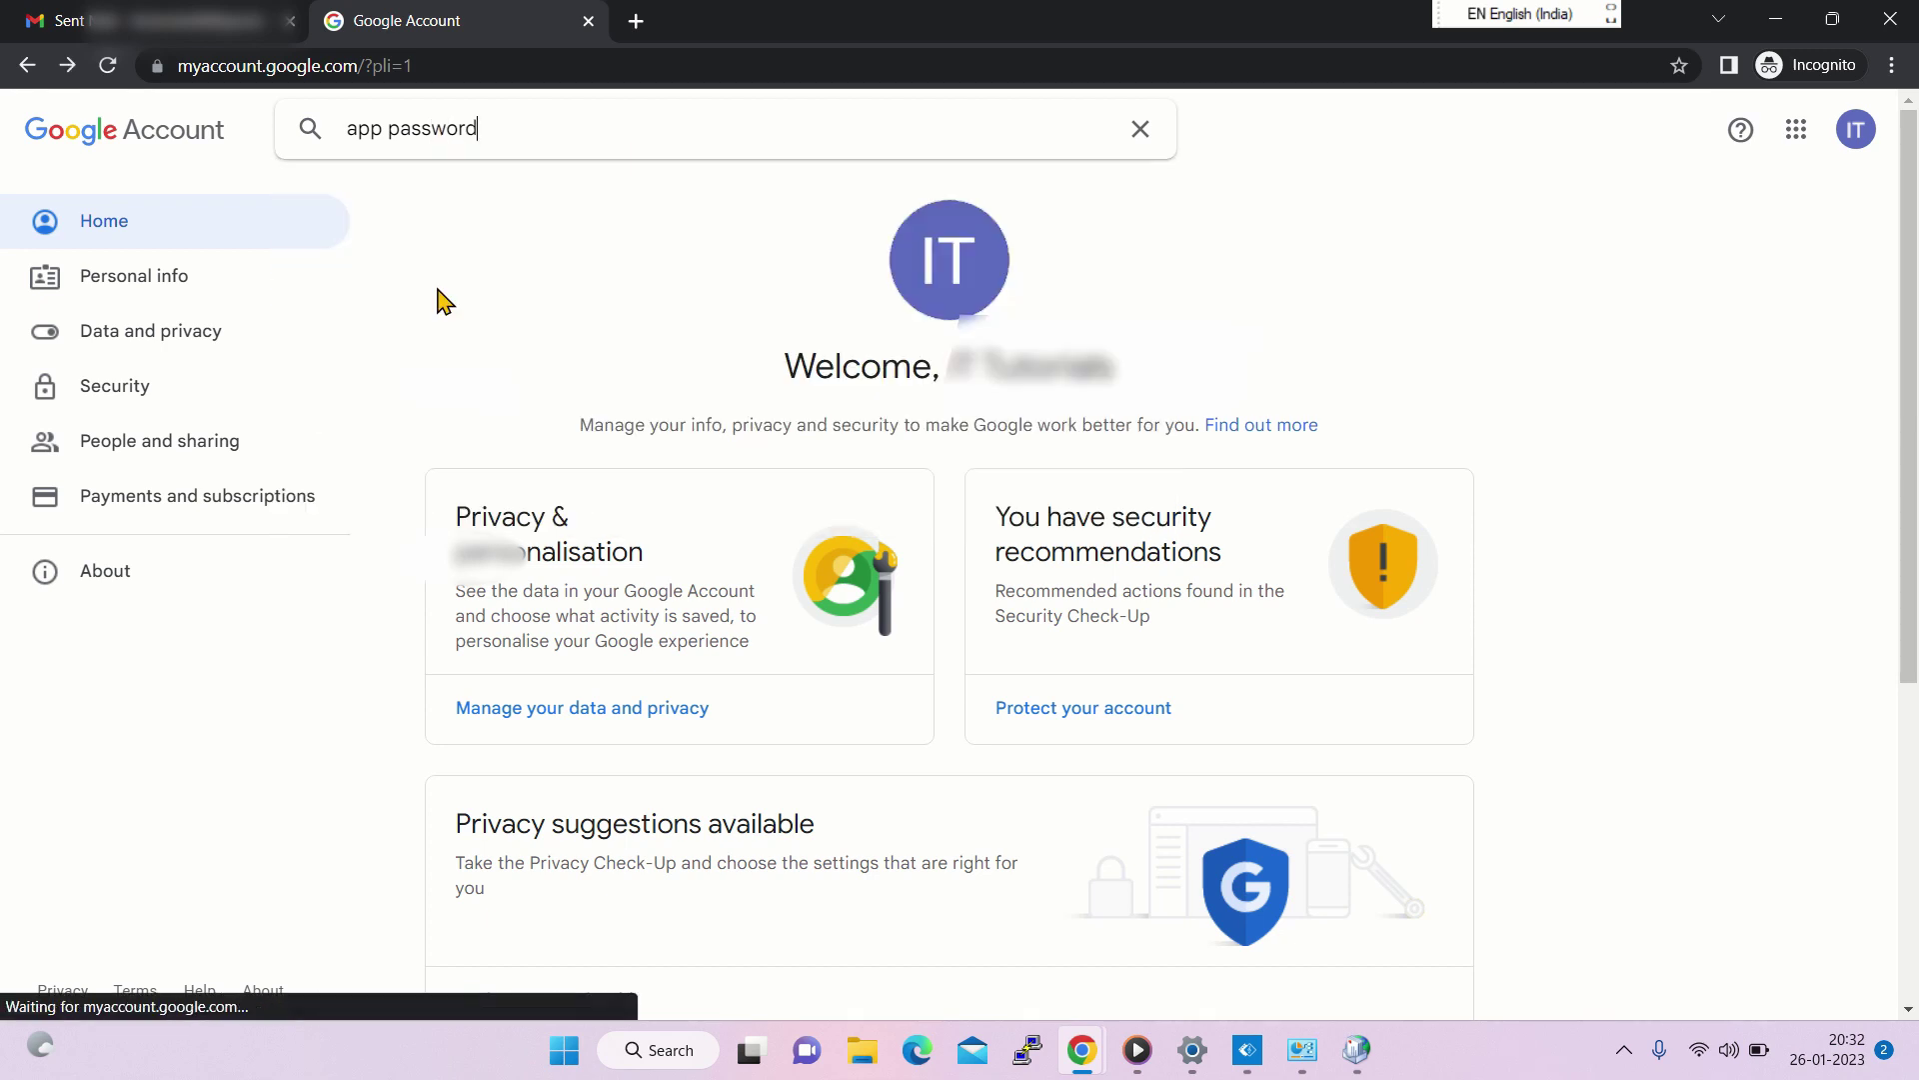
pyautogui.click(773, 510)
# Generate a Mail app password for Windows Computer and select the 16-character password to copy.
pyautogui.click(640, 568)
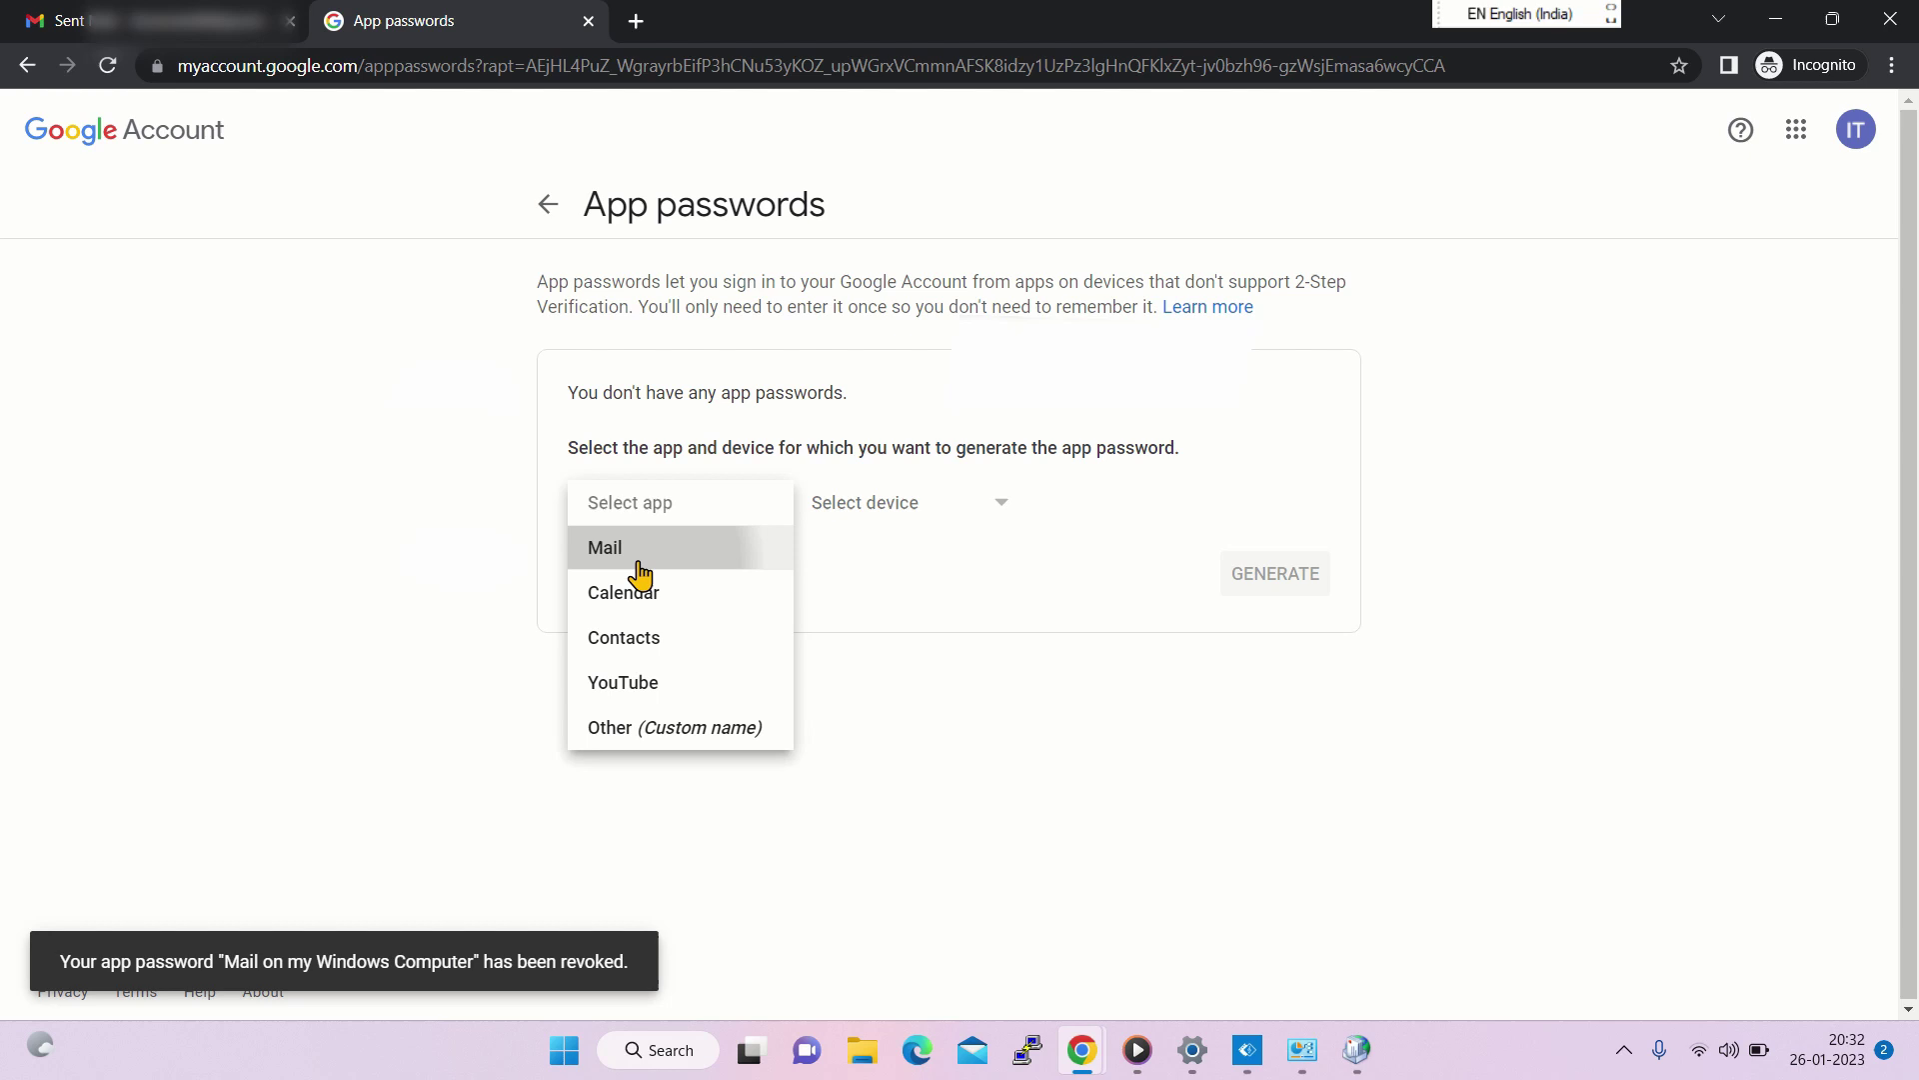
pyautogui.click(932, 500)
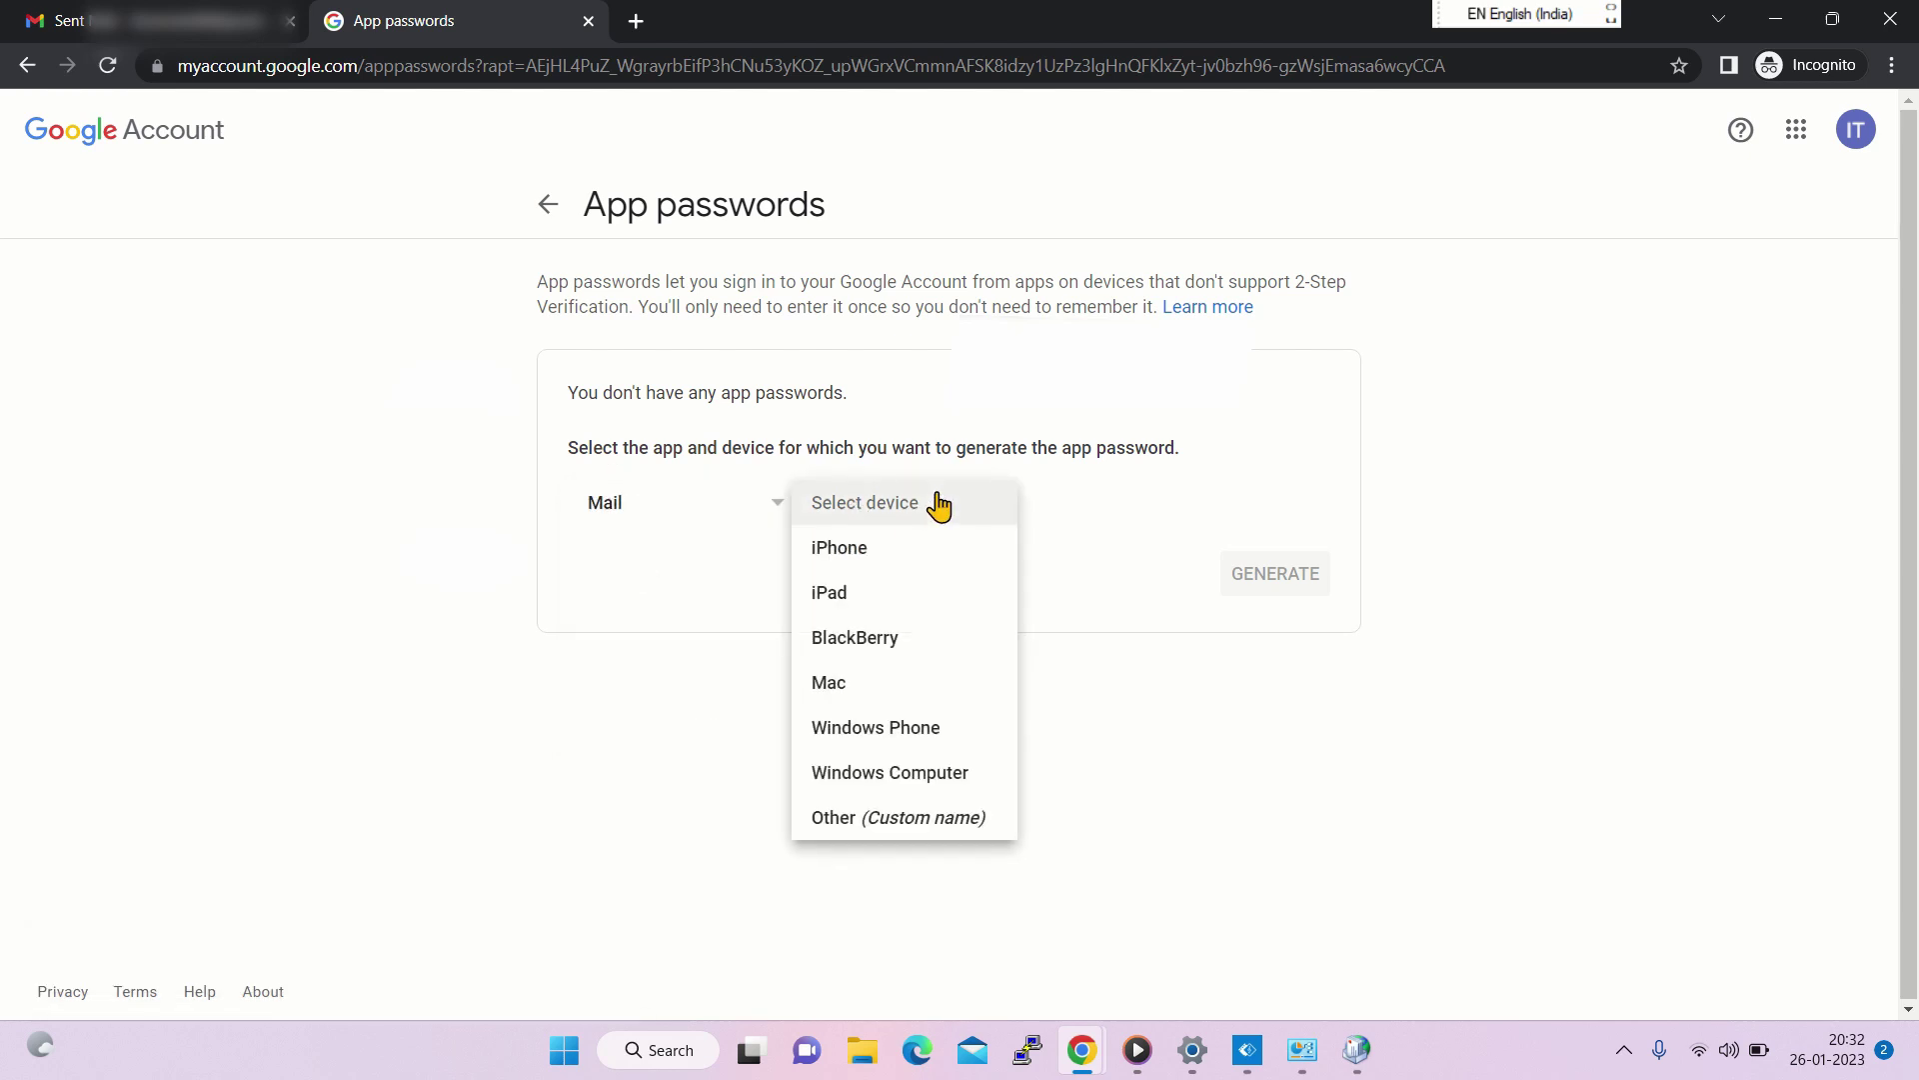
pyautogui.click(957, 788)
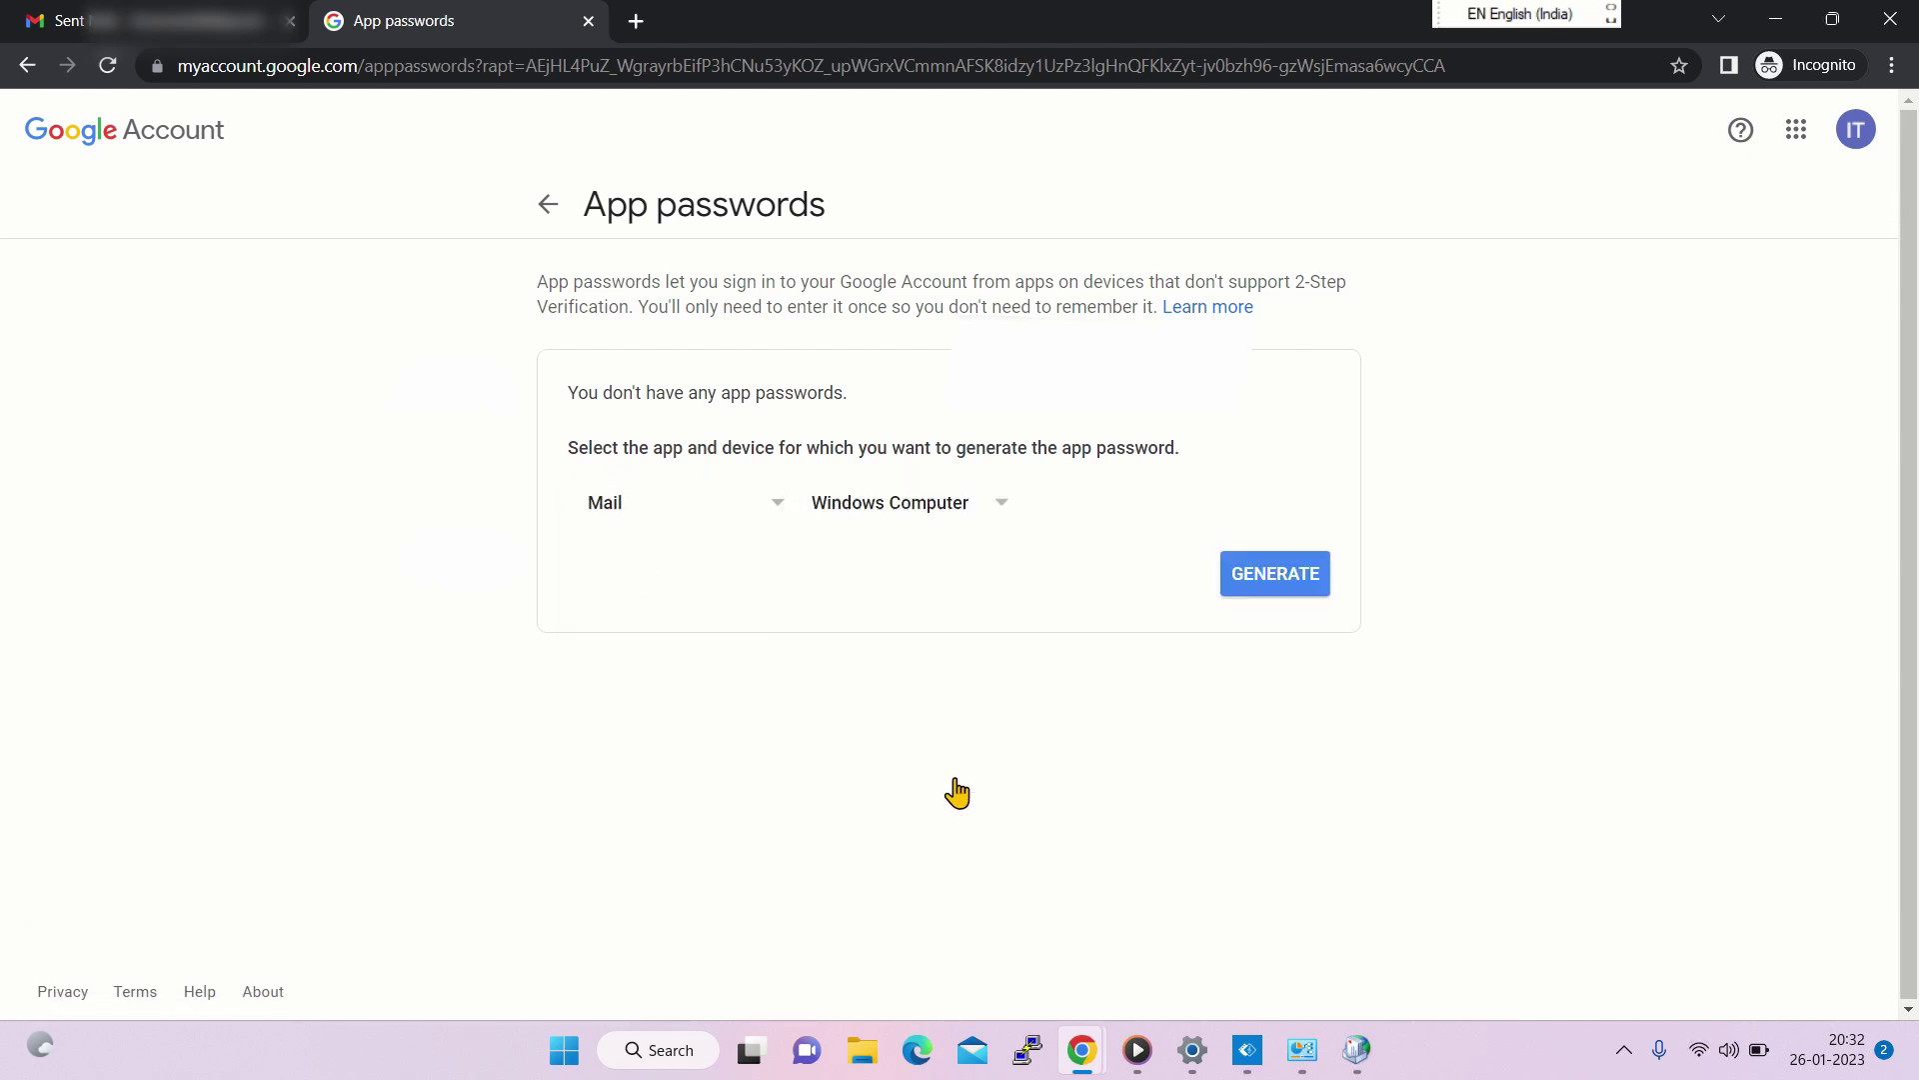
pyautogui.click(1266, 580)
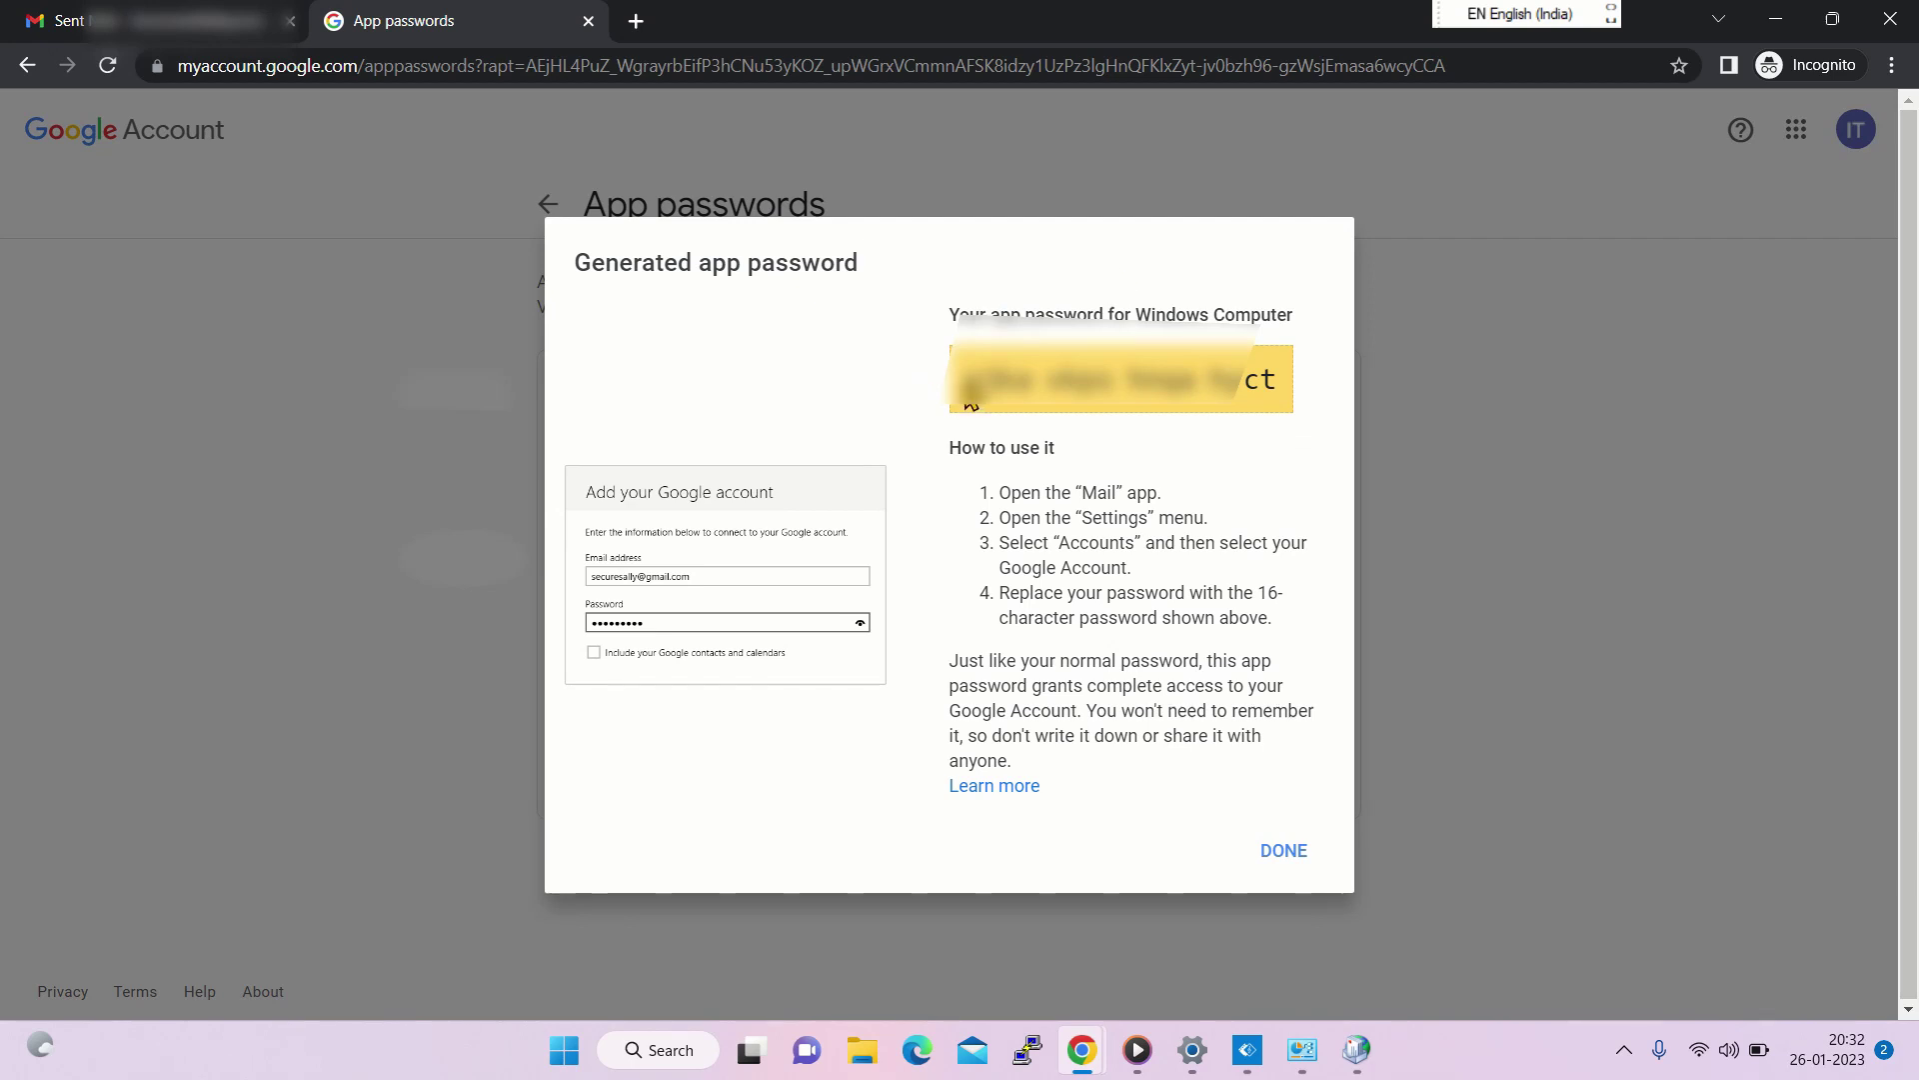
pyautogui.moveTo(966, 380); pyautogui.dragTo(1281, 385)
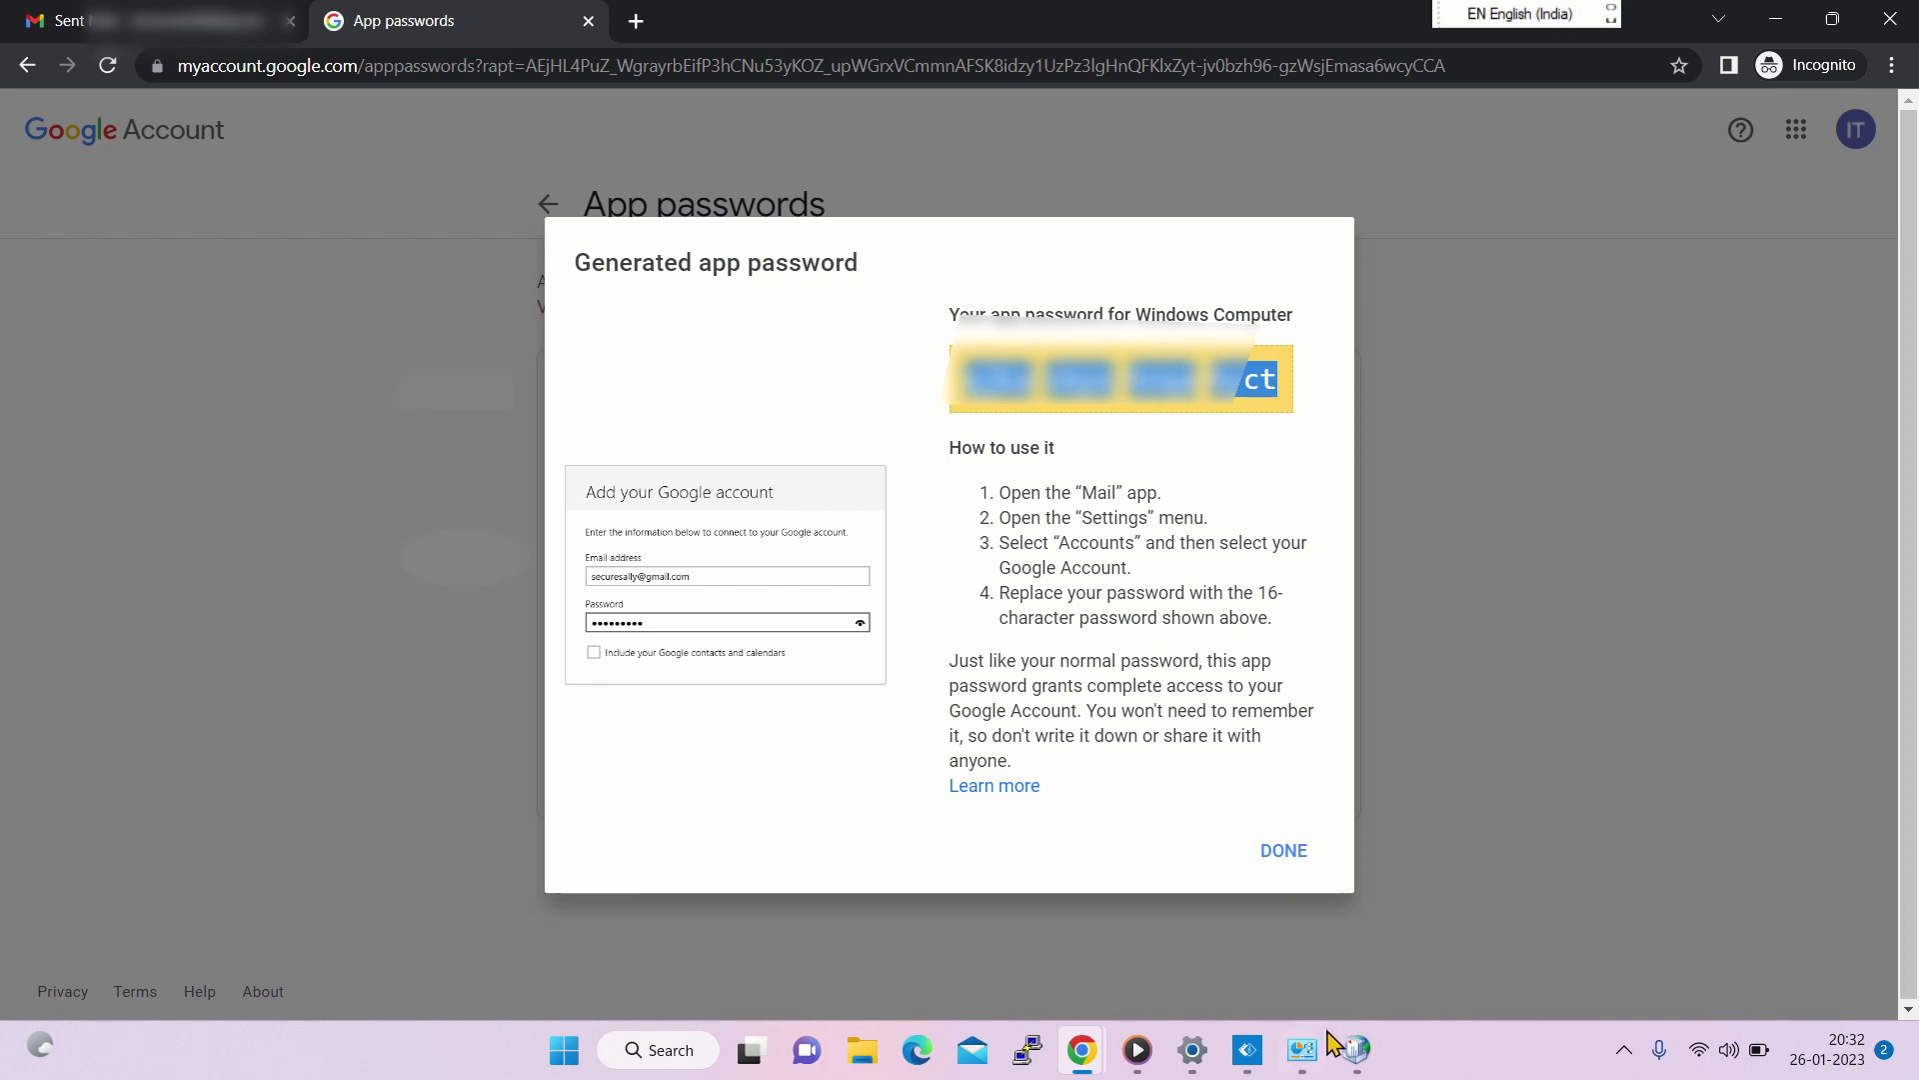
pyautogui.click(1356, 1049)
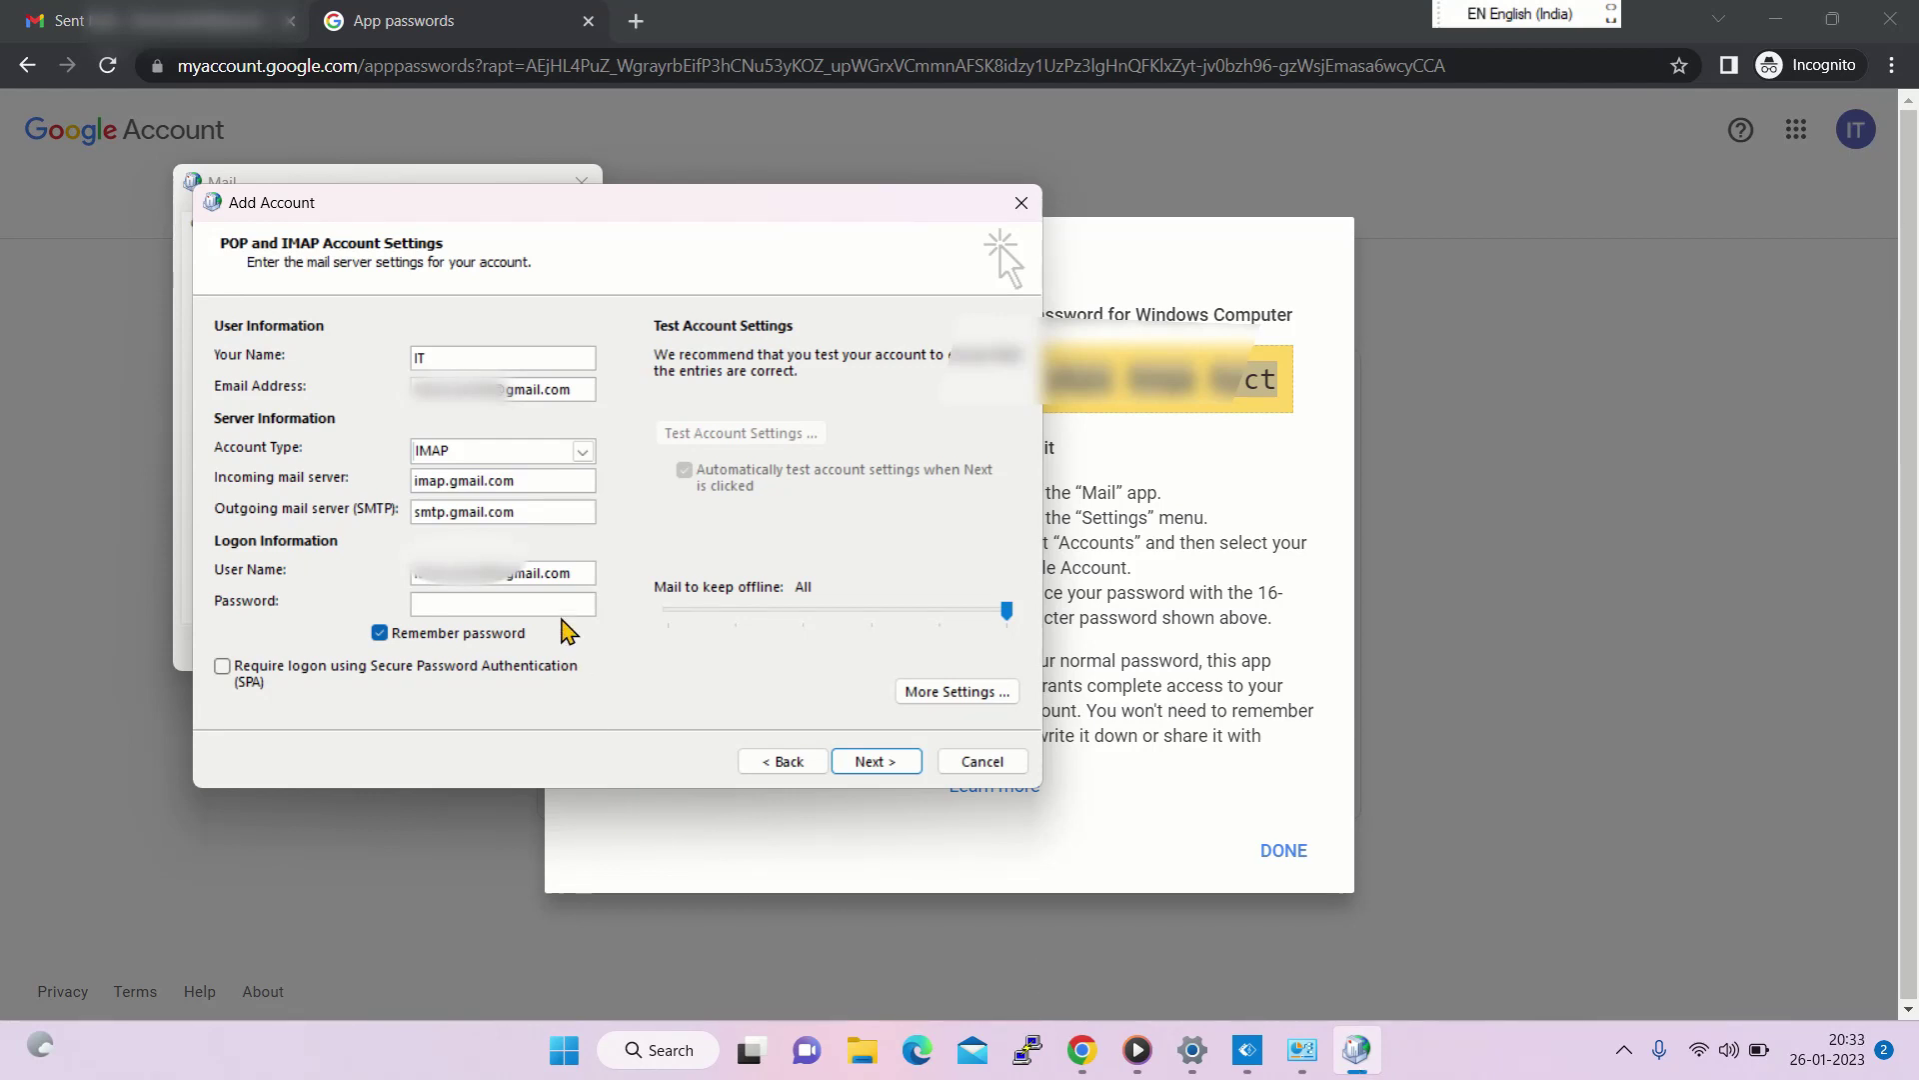
# Paste the app password into Outlook's password field and view the Outgoing Server settings.
pyautogui.hotkey('ctrl', 'v')
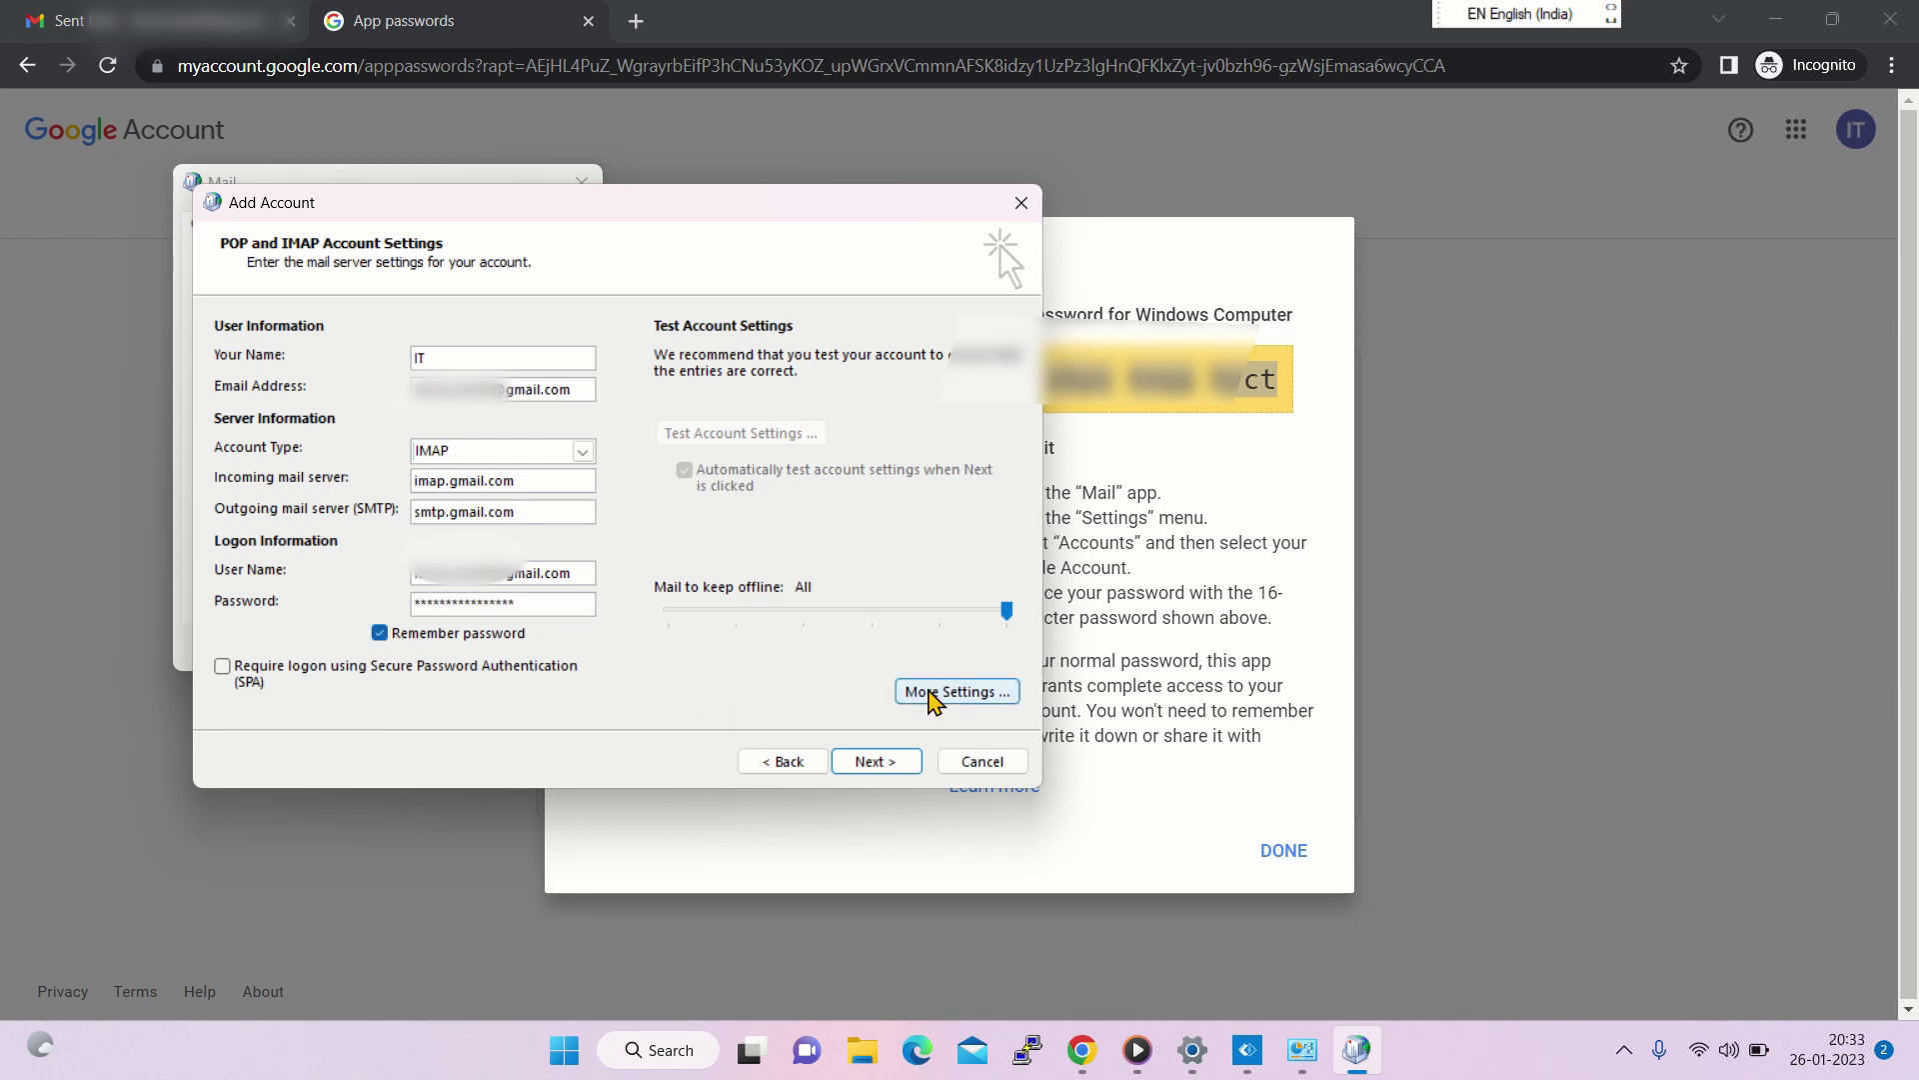
pyautogui.click(930, 692)
pyautogui.click(372, 389)
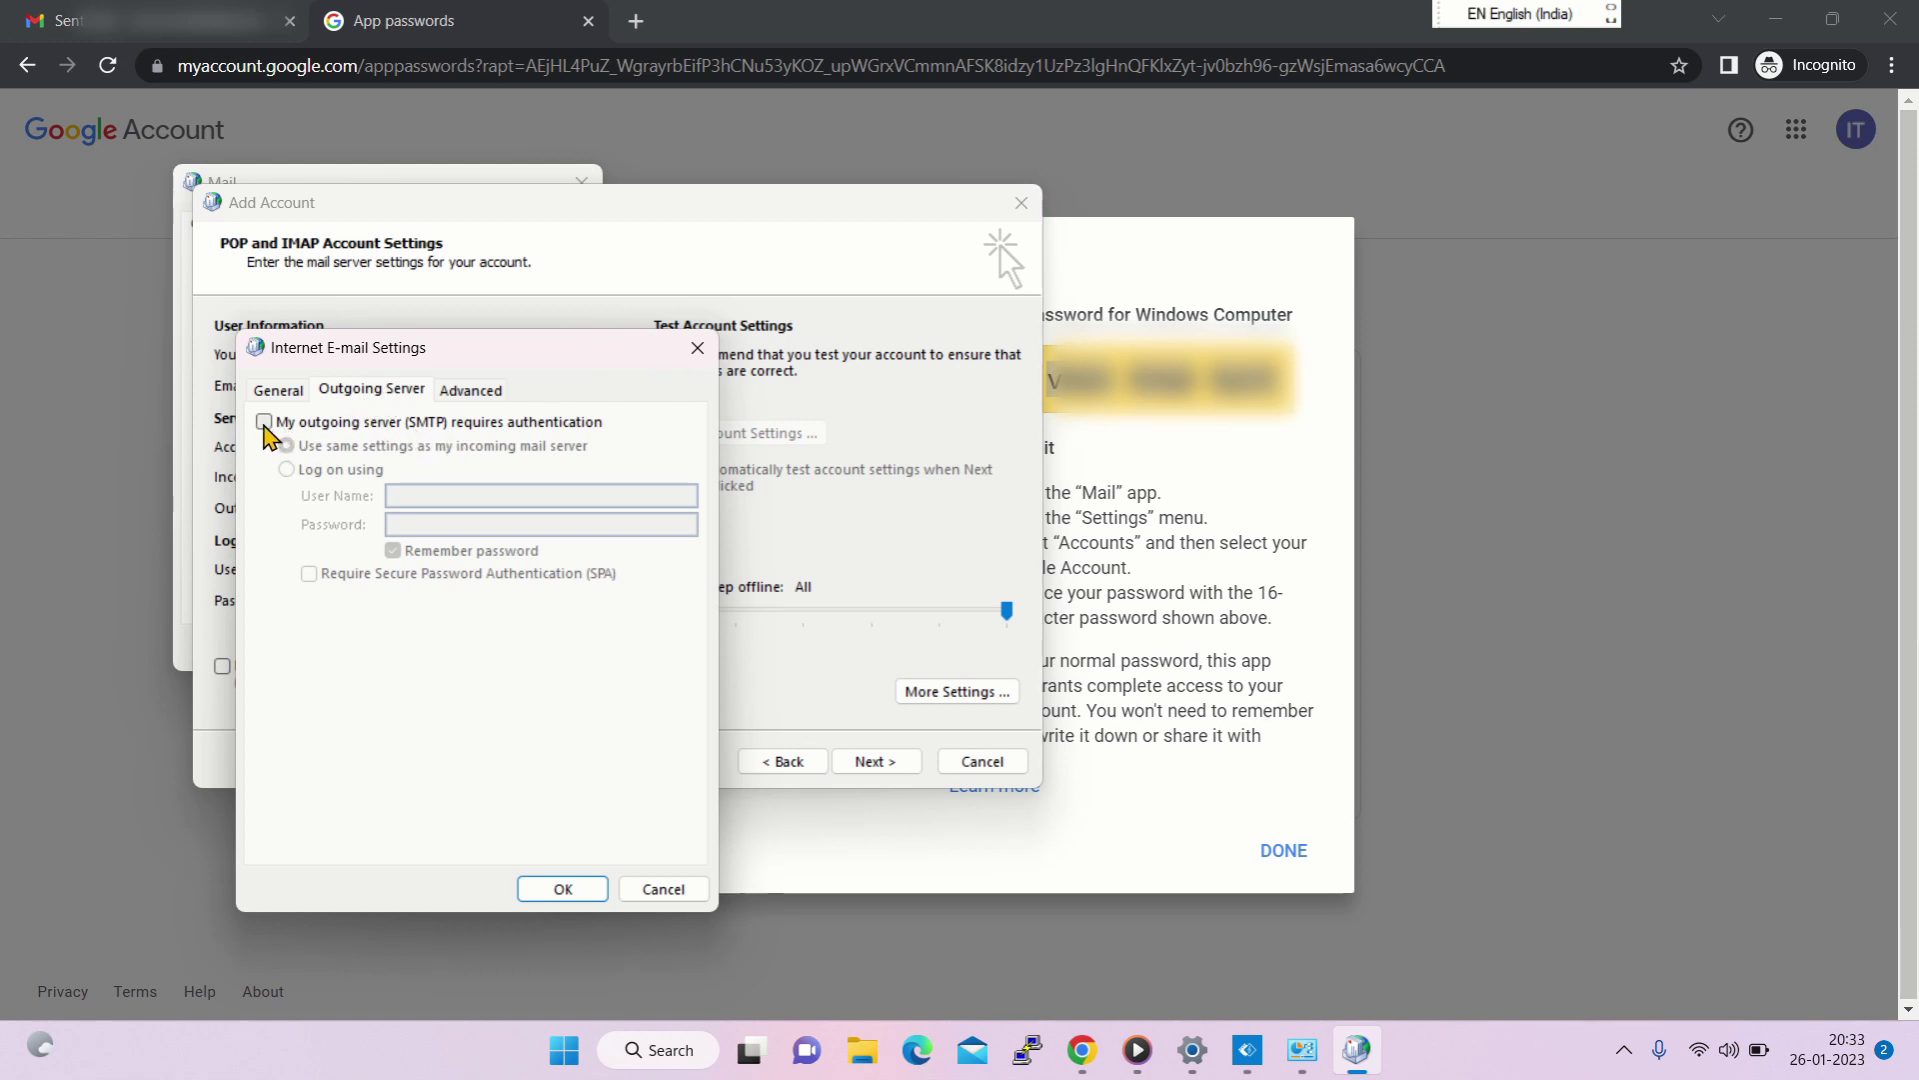
# Require outgoing server authentication and set IMAP port 993 and SMTP port 465, both using SSL.
pyautogui.click(265, 422)
pyautogui.click(471, 389)
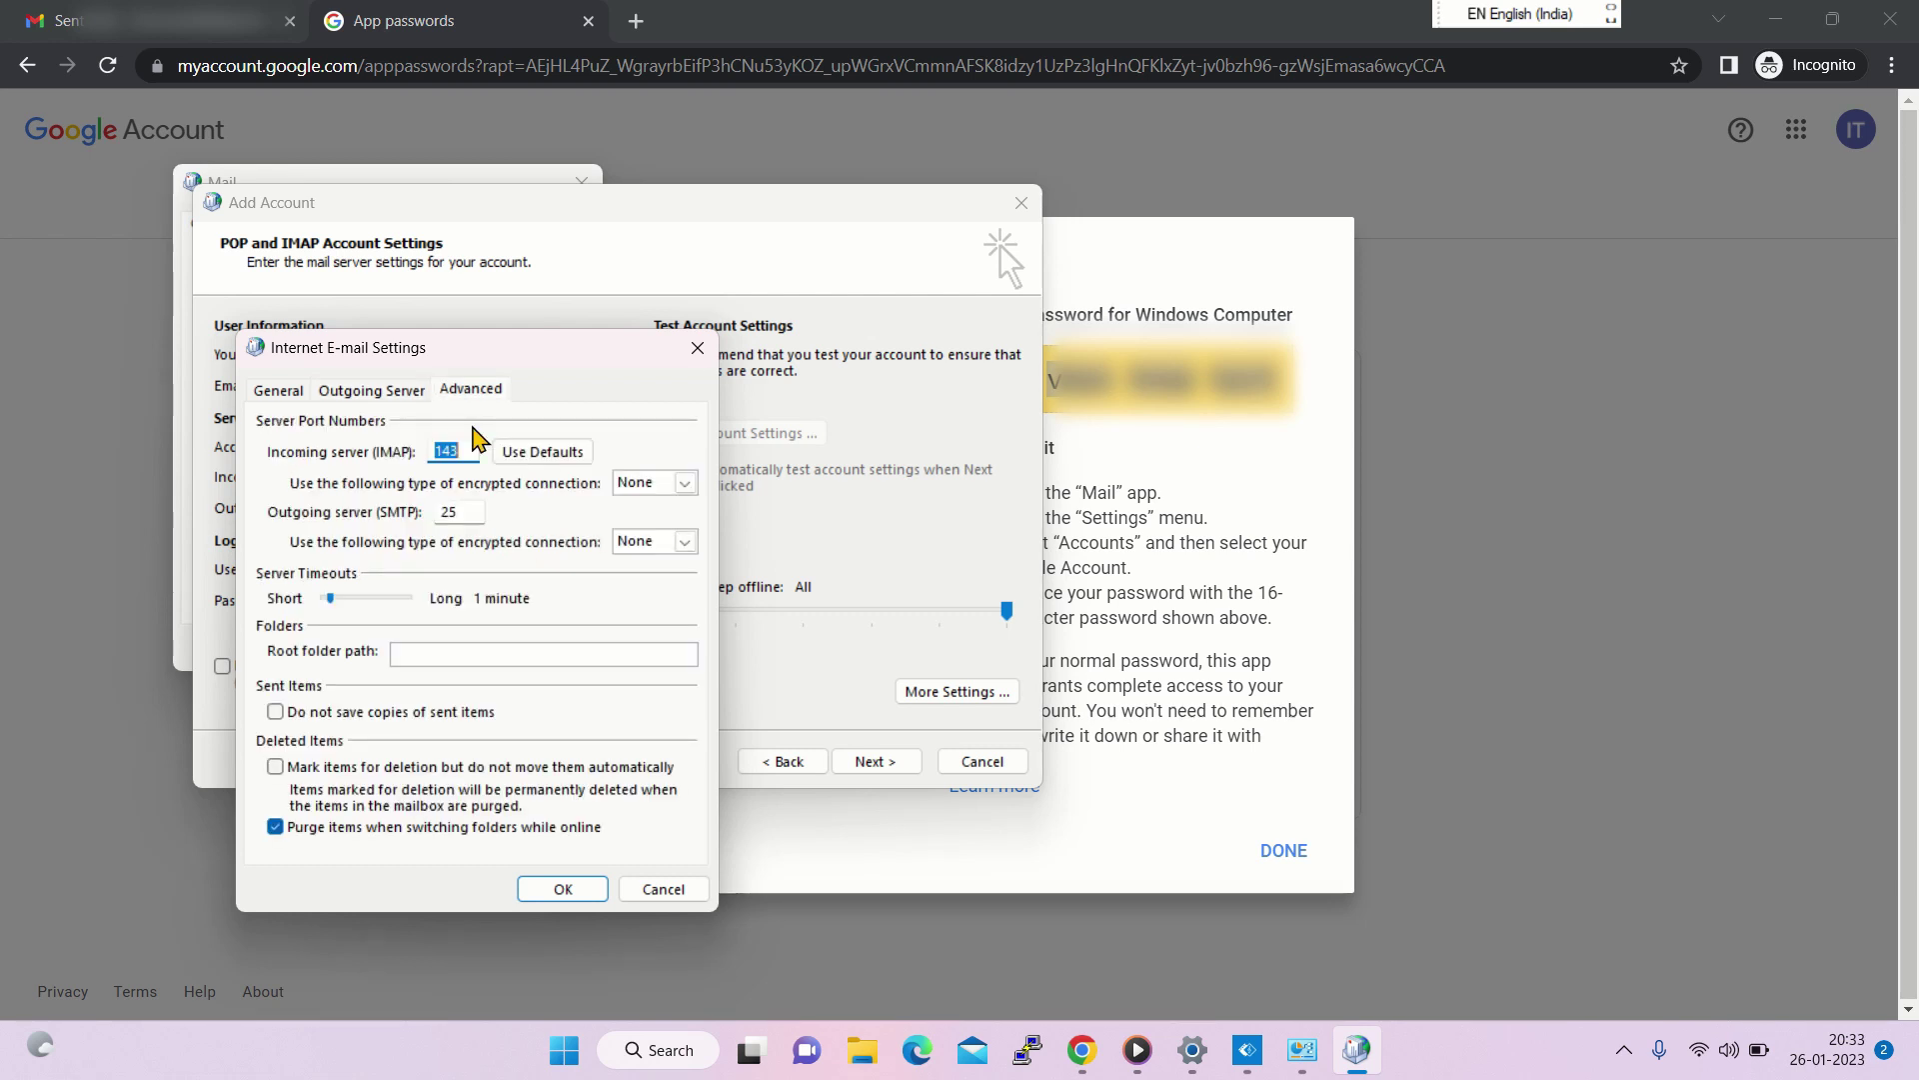
pyautogui.write('993')
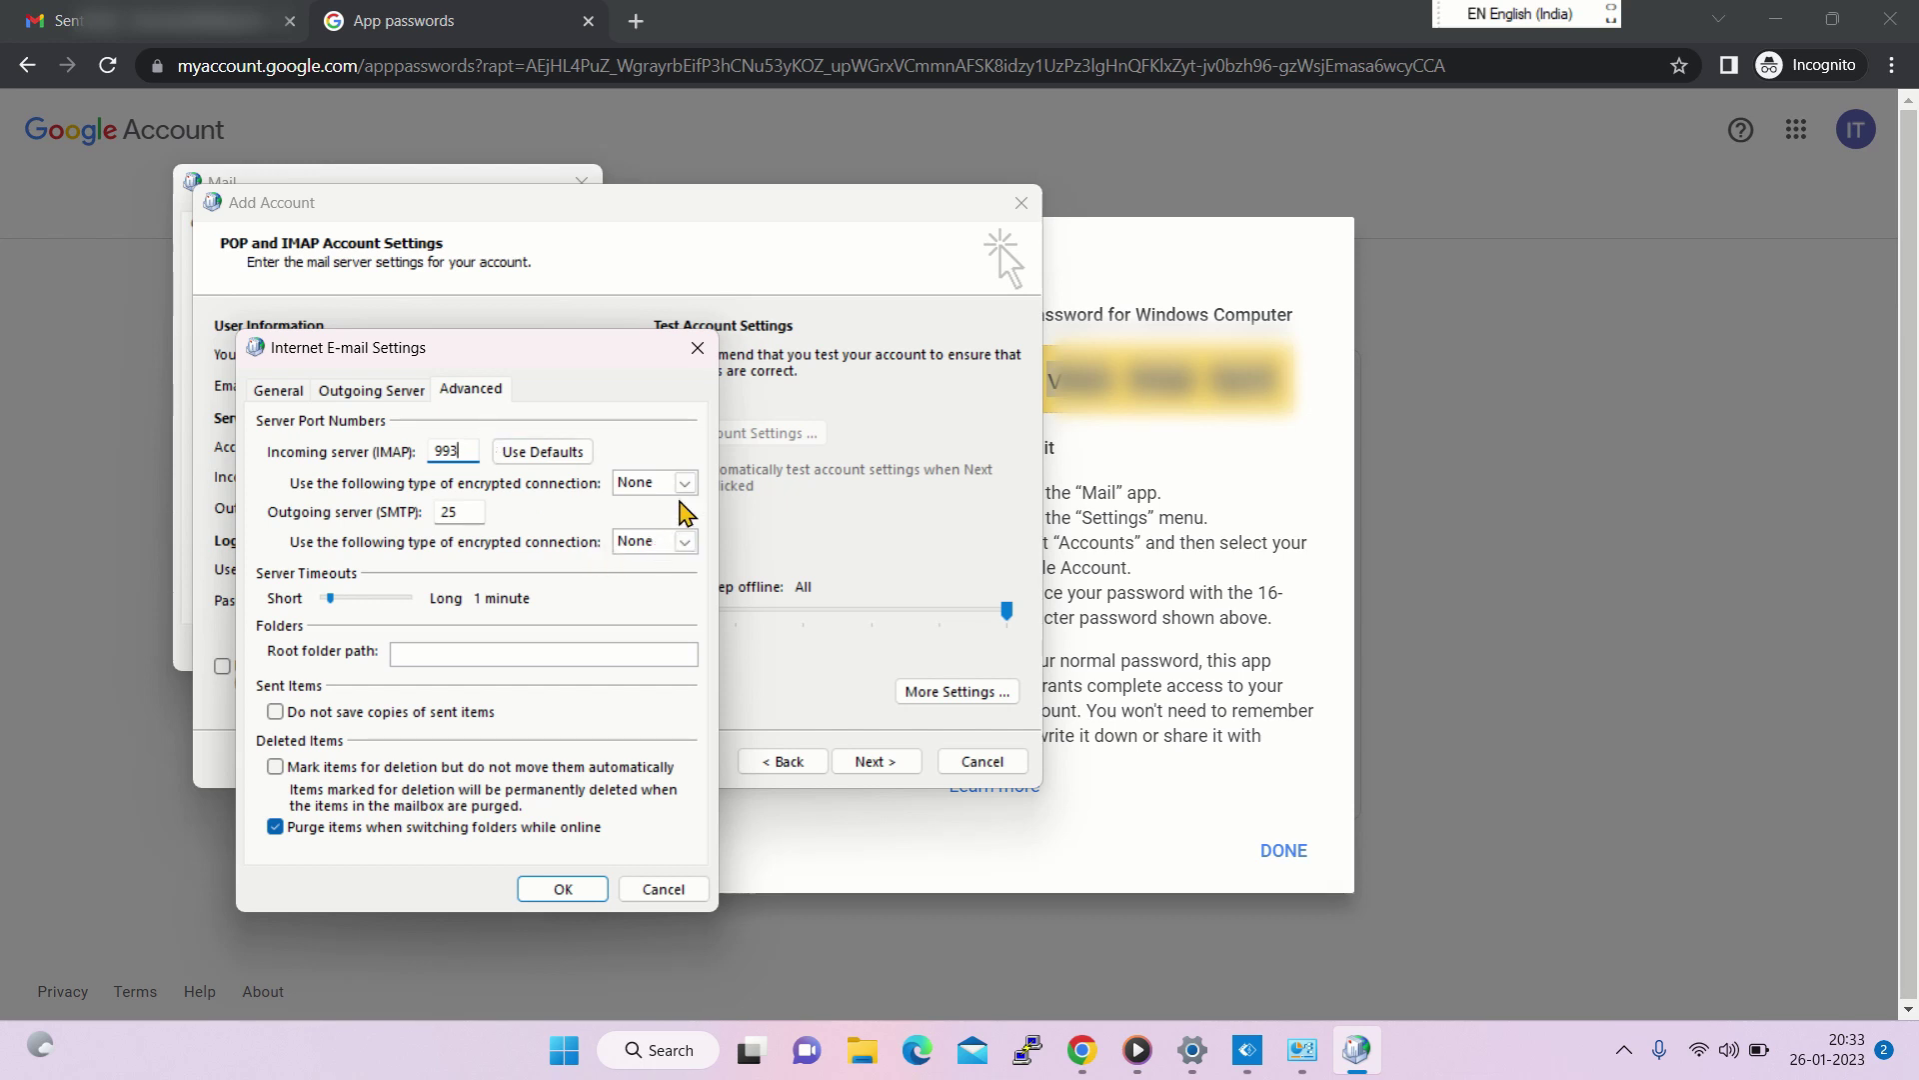
pyautogui.click(685, 483)
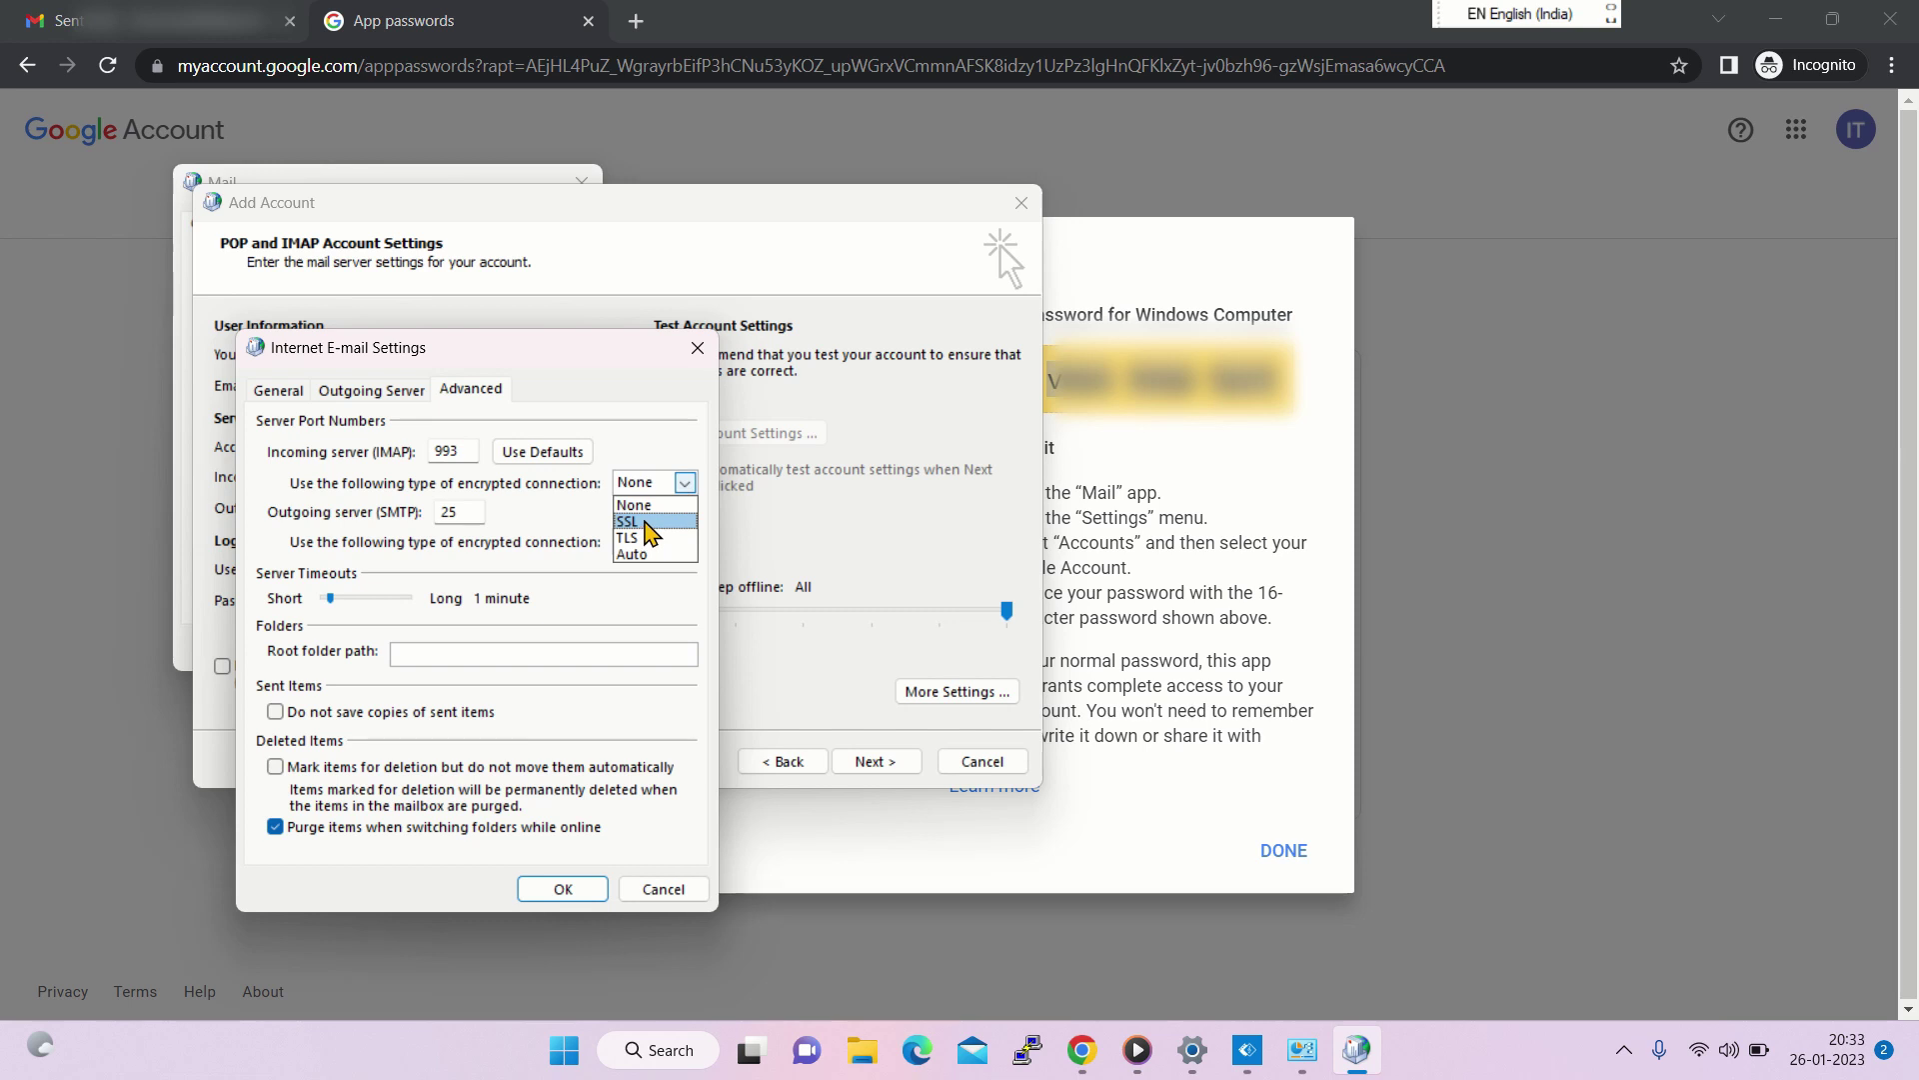
pyautogui.click(646, 523)
pyautogui.click(464, 511)
pyautogui.moveTo(463, 511); pyautogui.dragTo(430, 518)
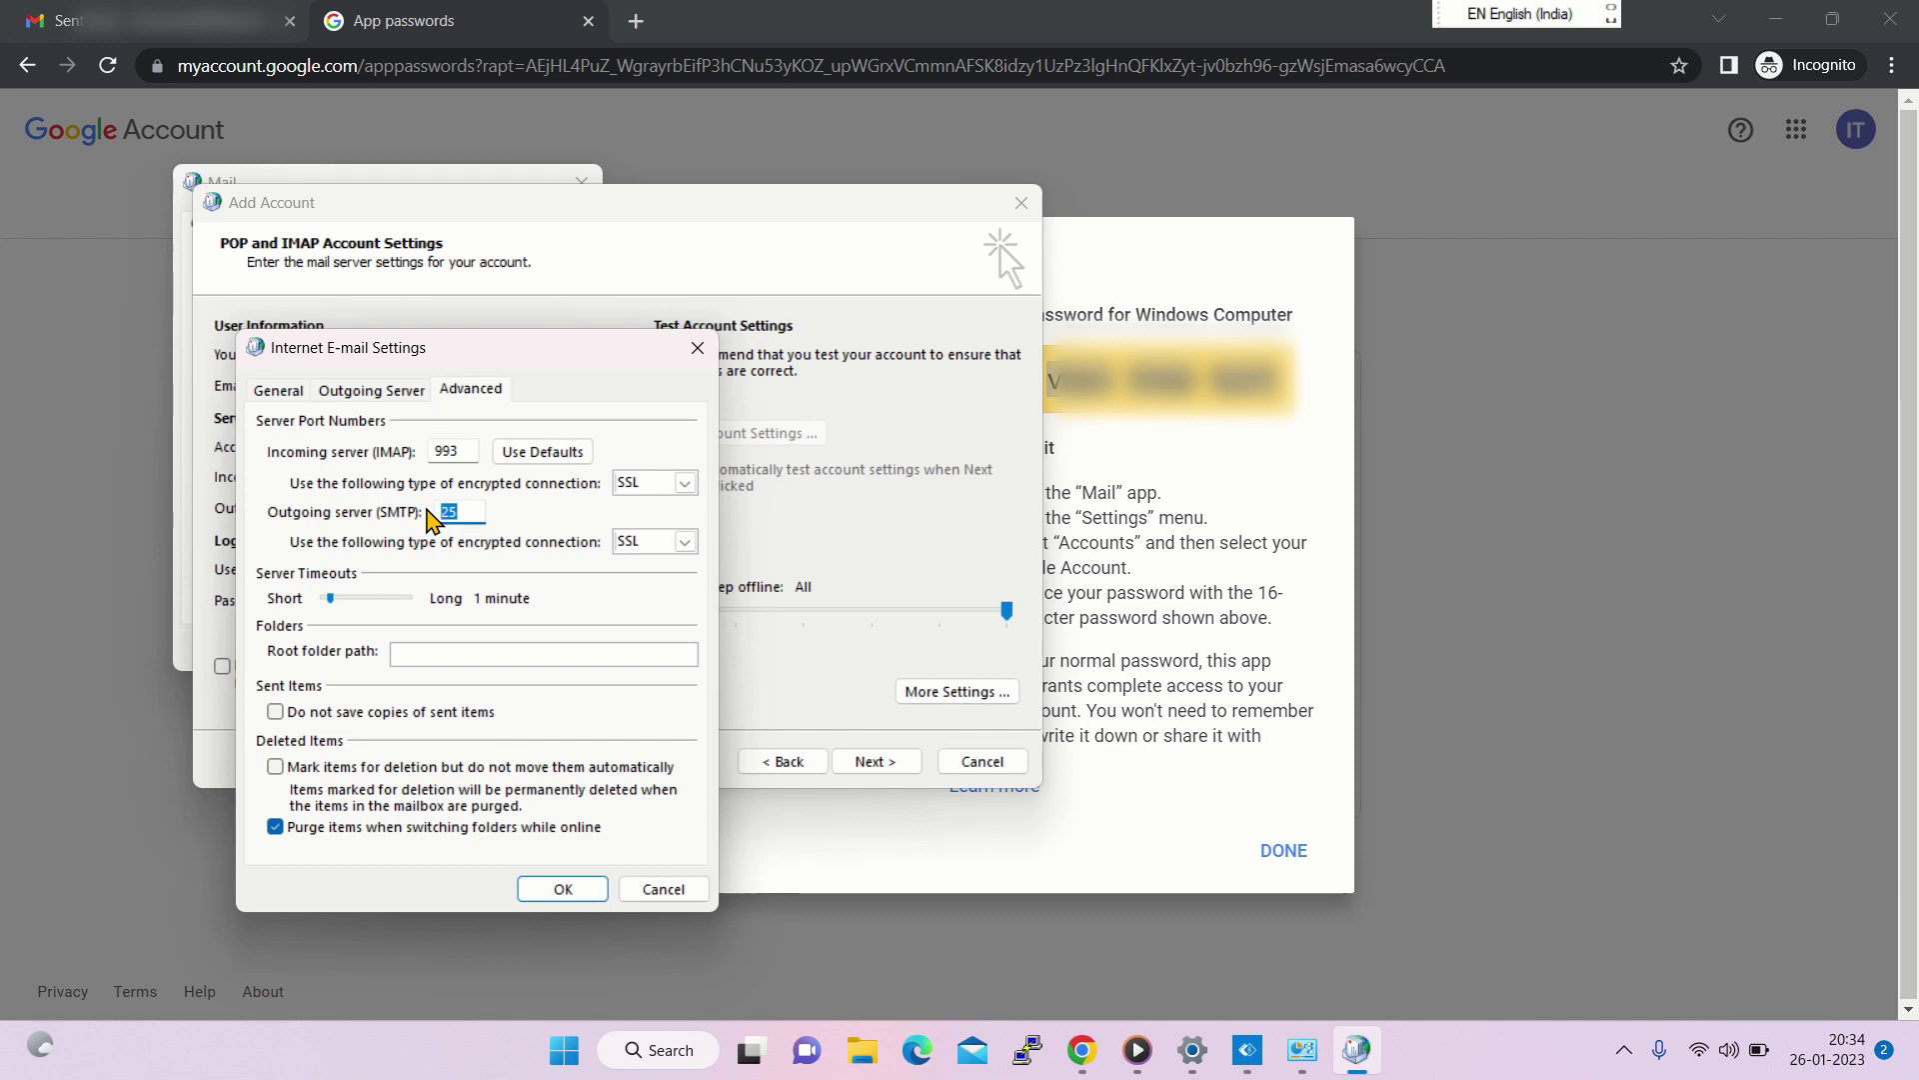
pyautogui.write('46')
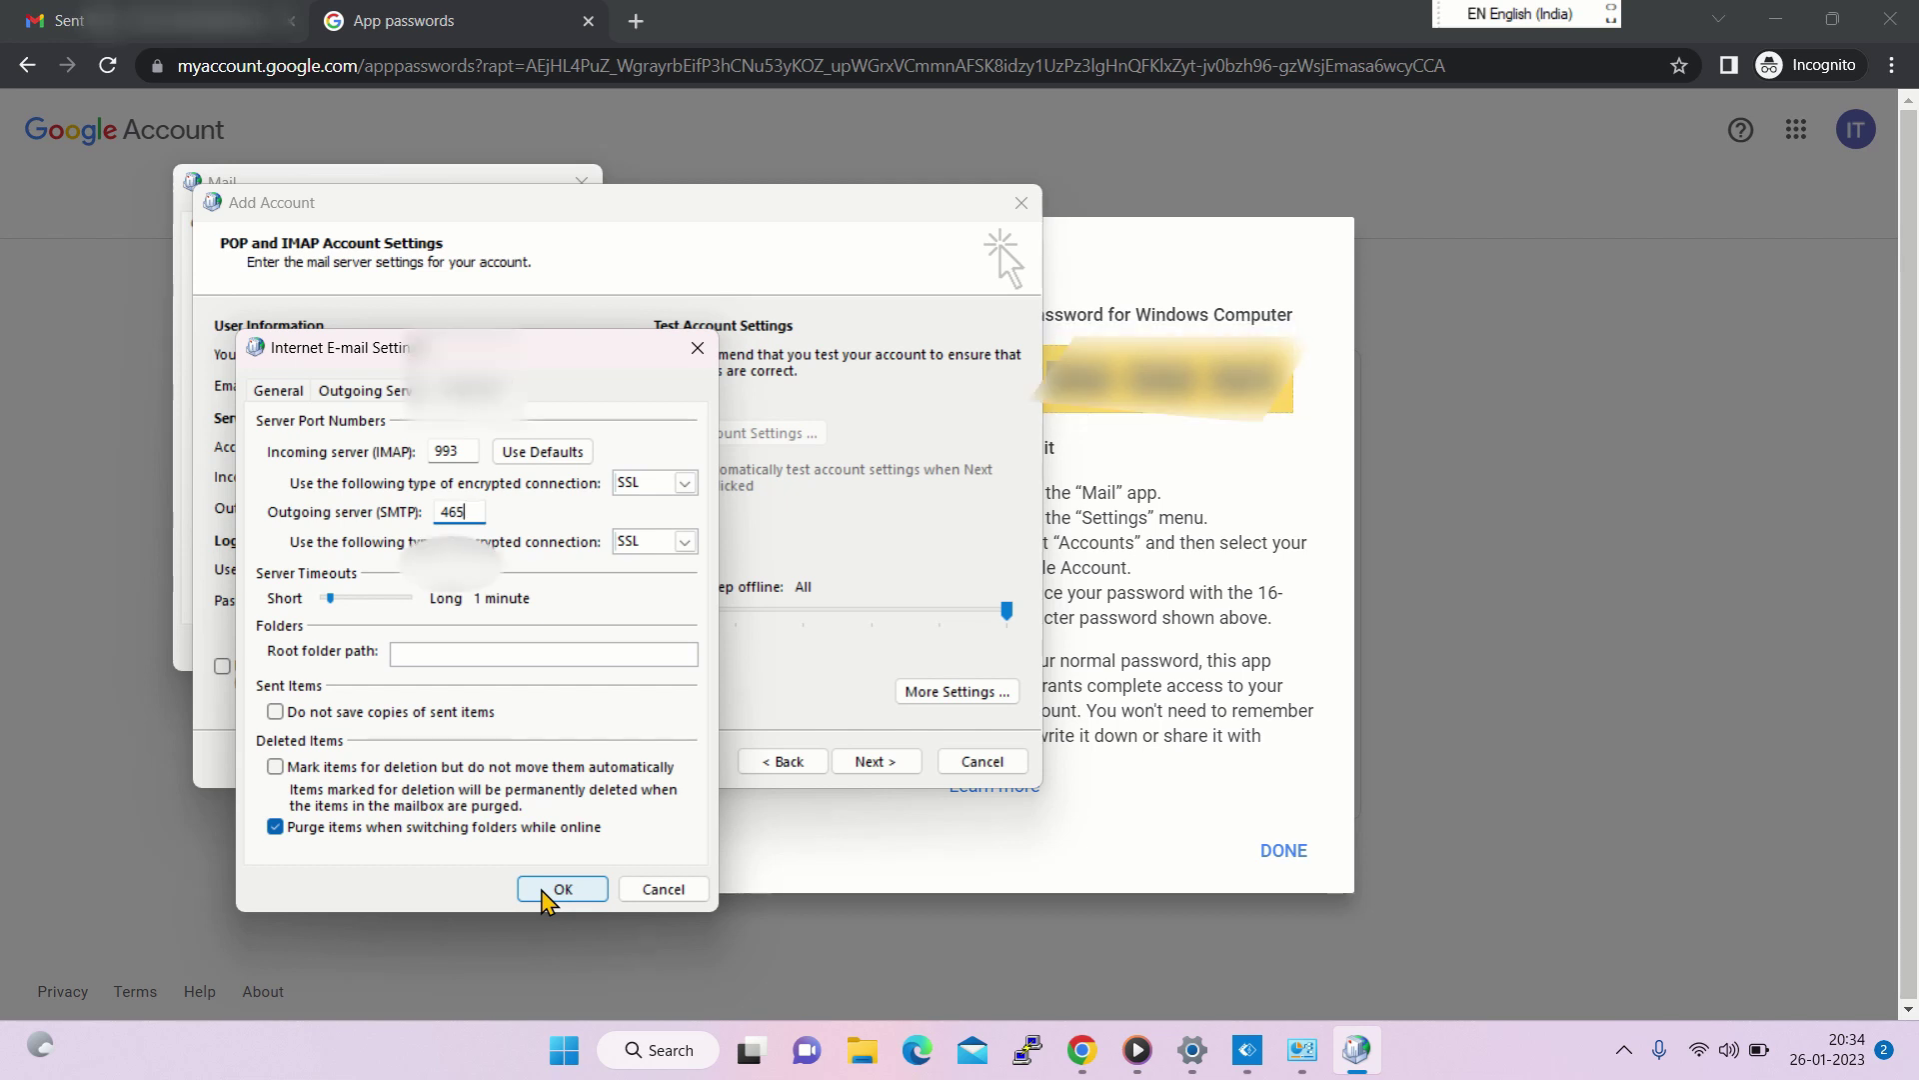
pyautogui.click(560, 889)
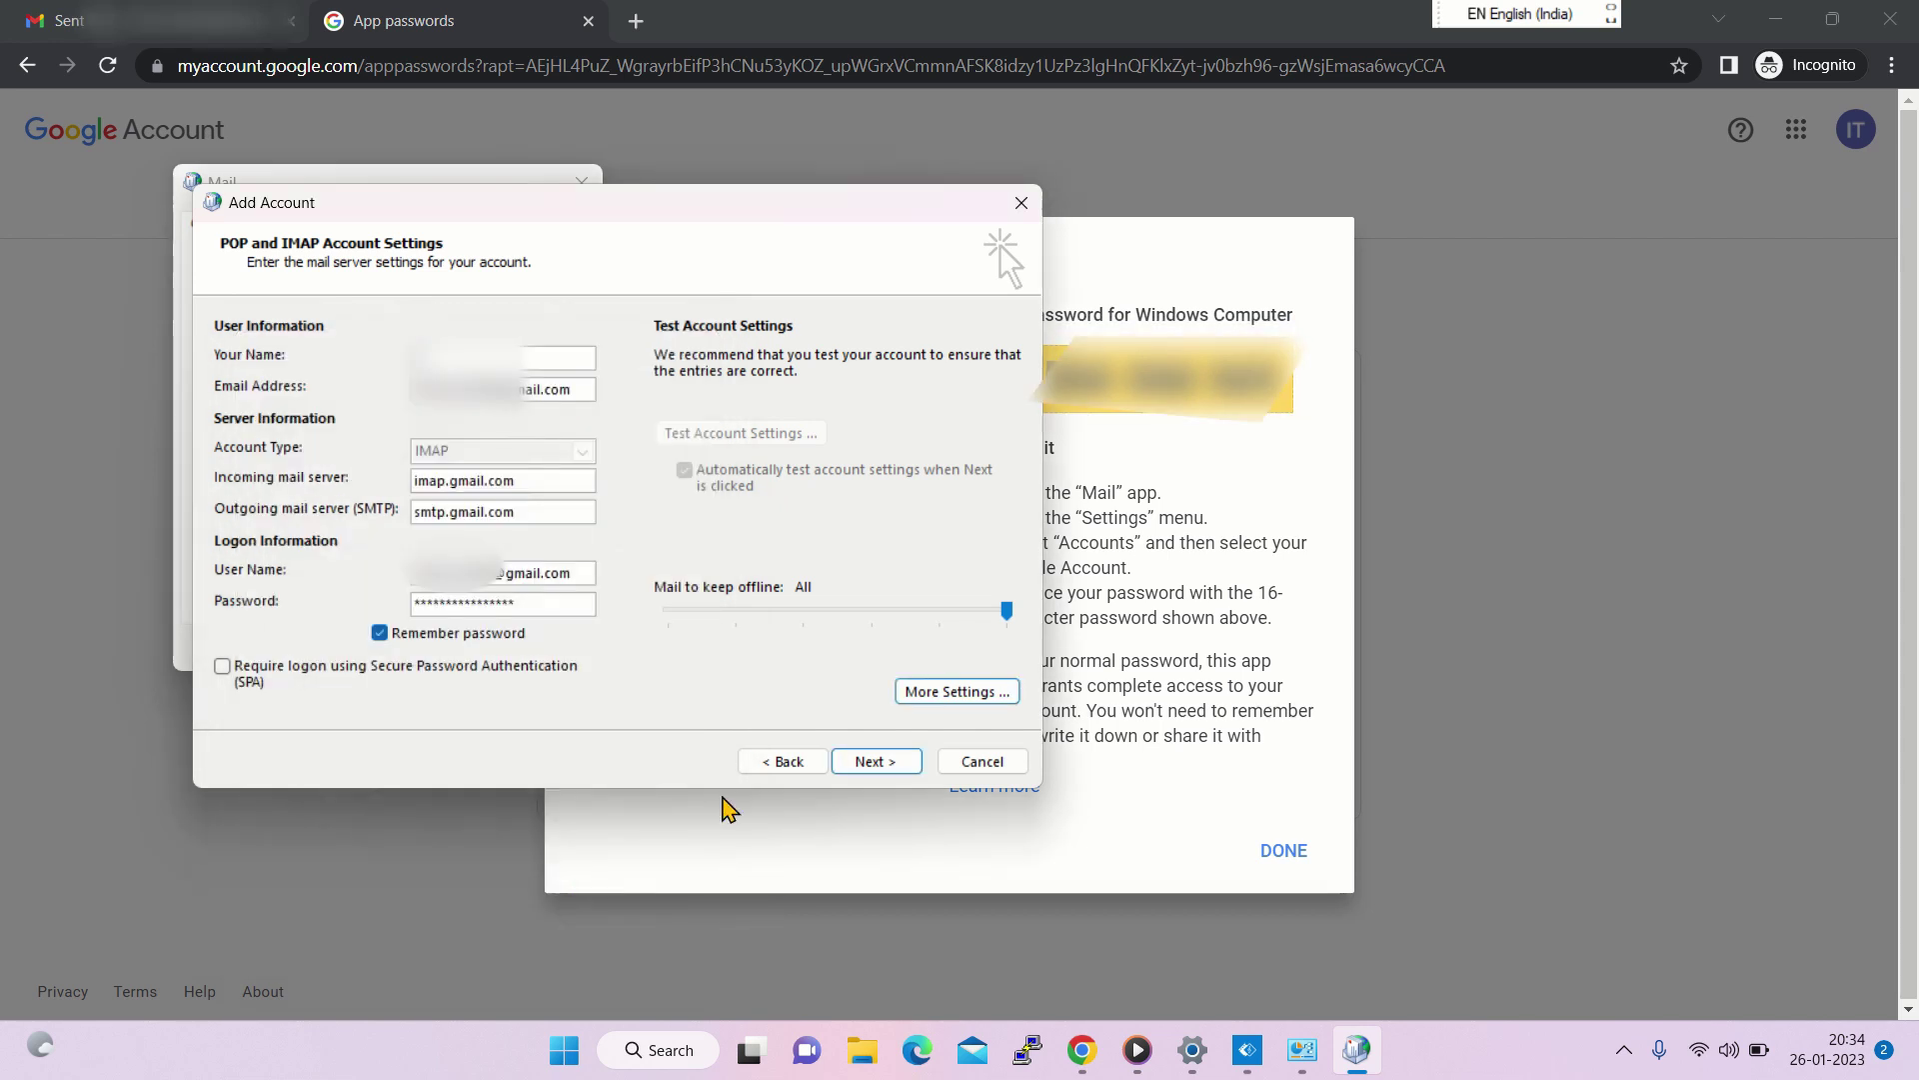
# Run the account tests, dismiss the successful results, and finish adding the Gmail account.
pyautogui.click(873, 765)
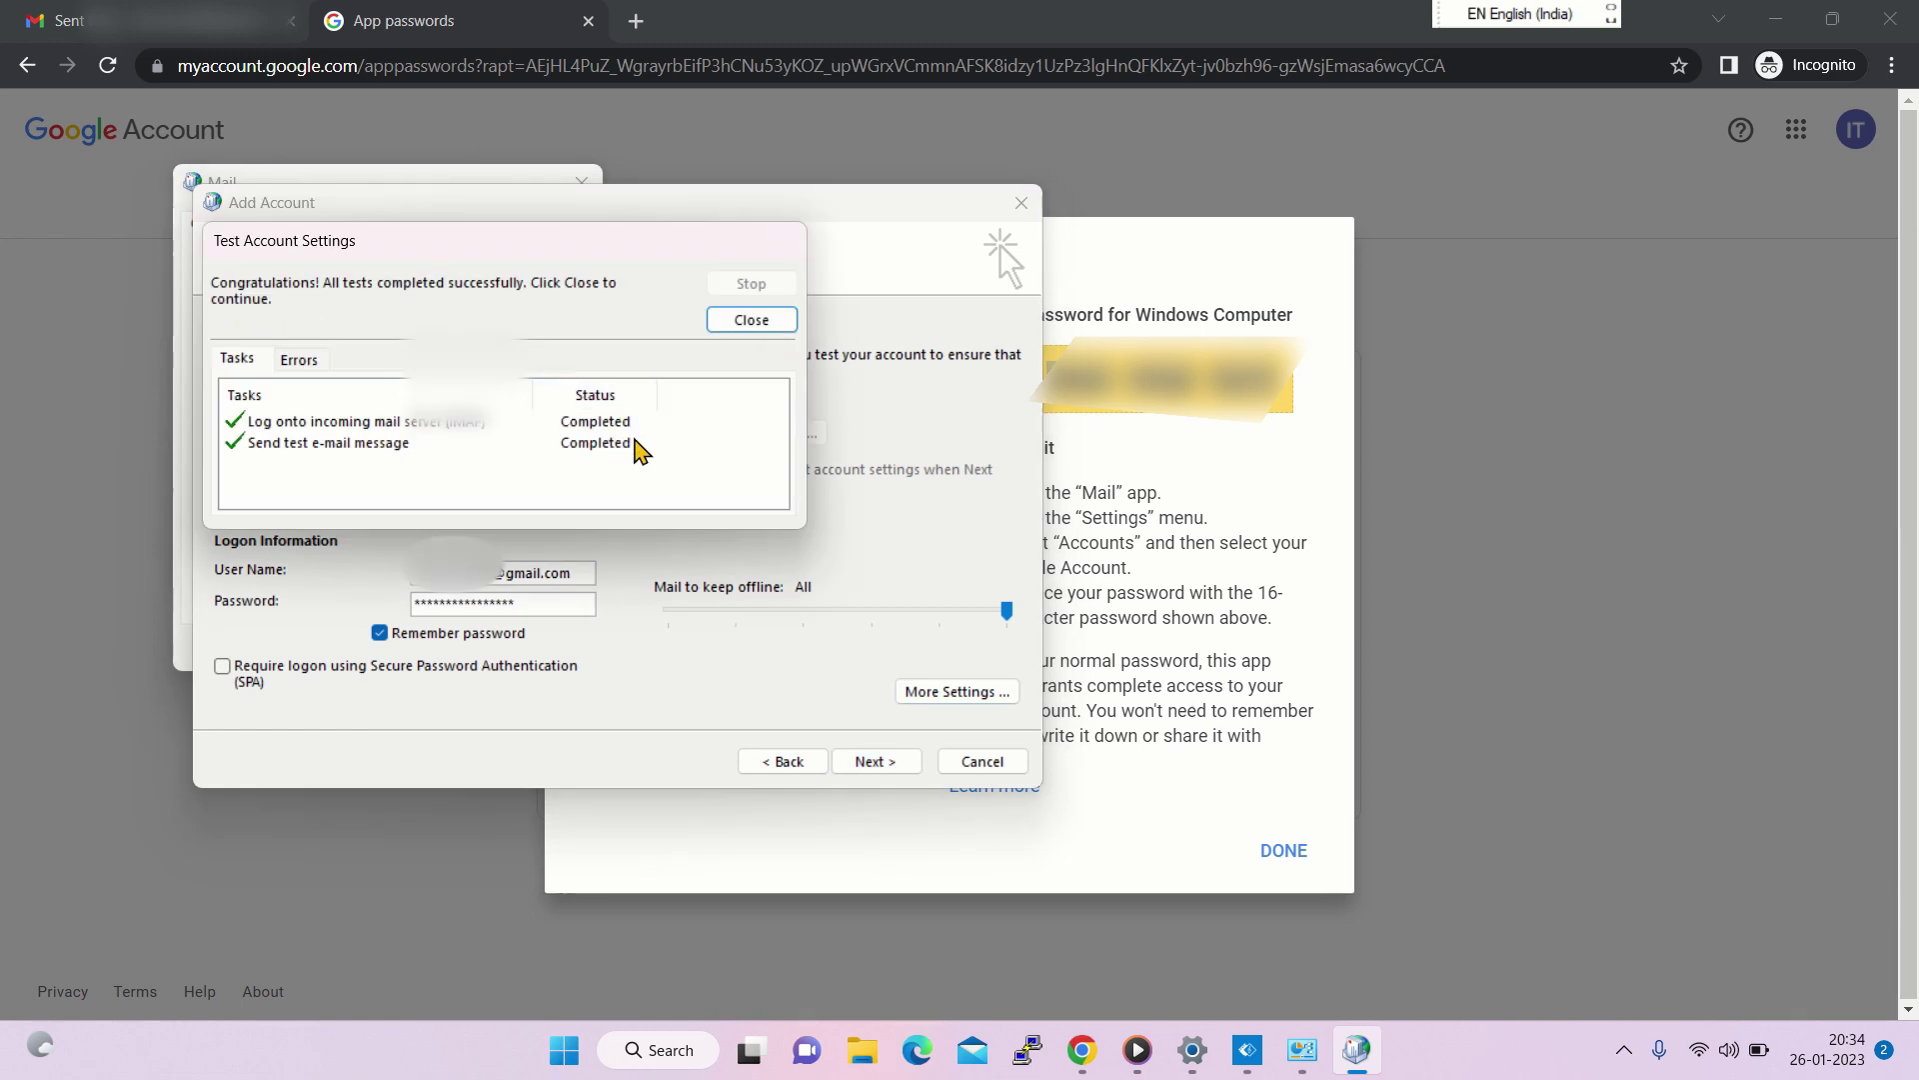
pyautogui.click(752, 322)
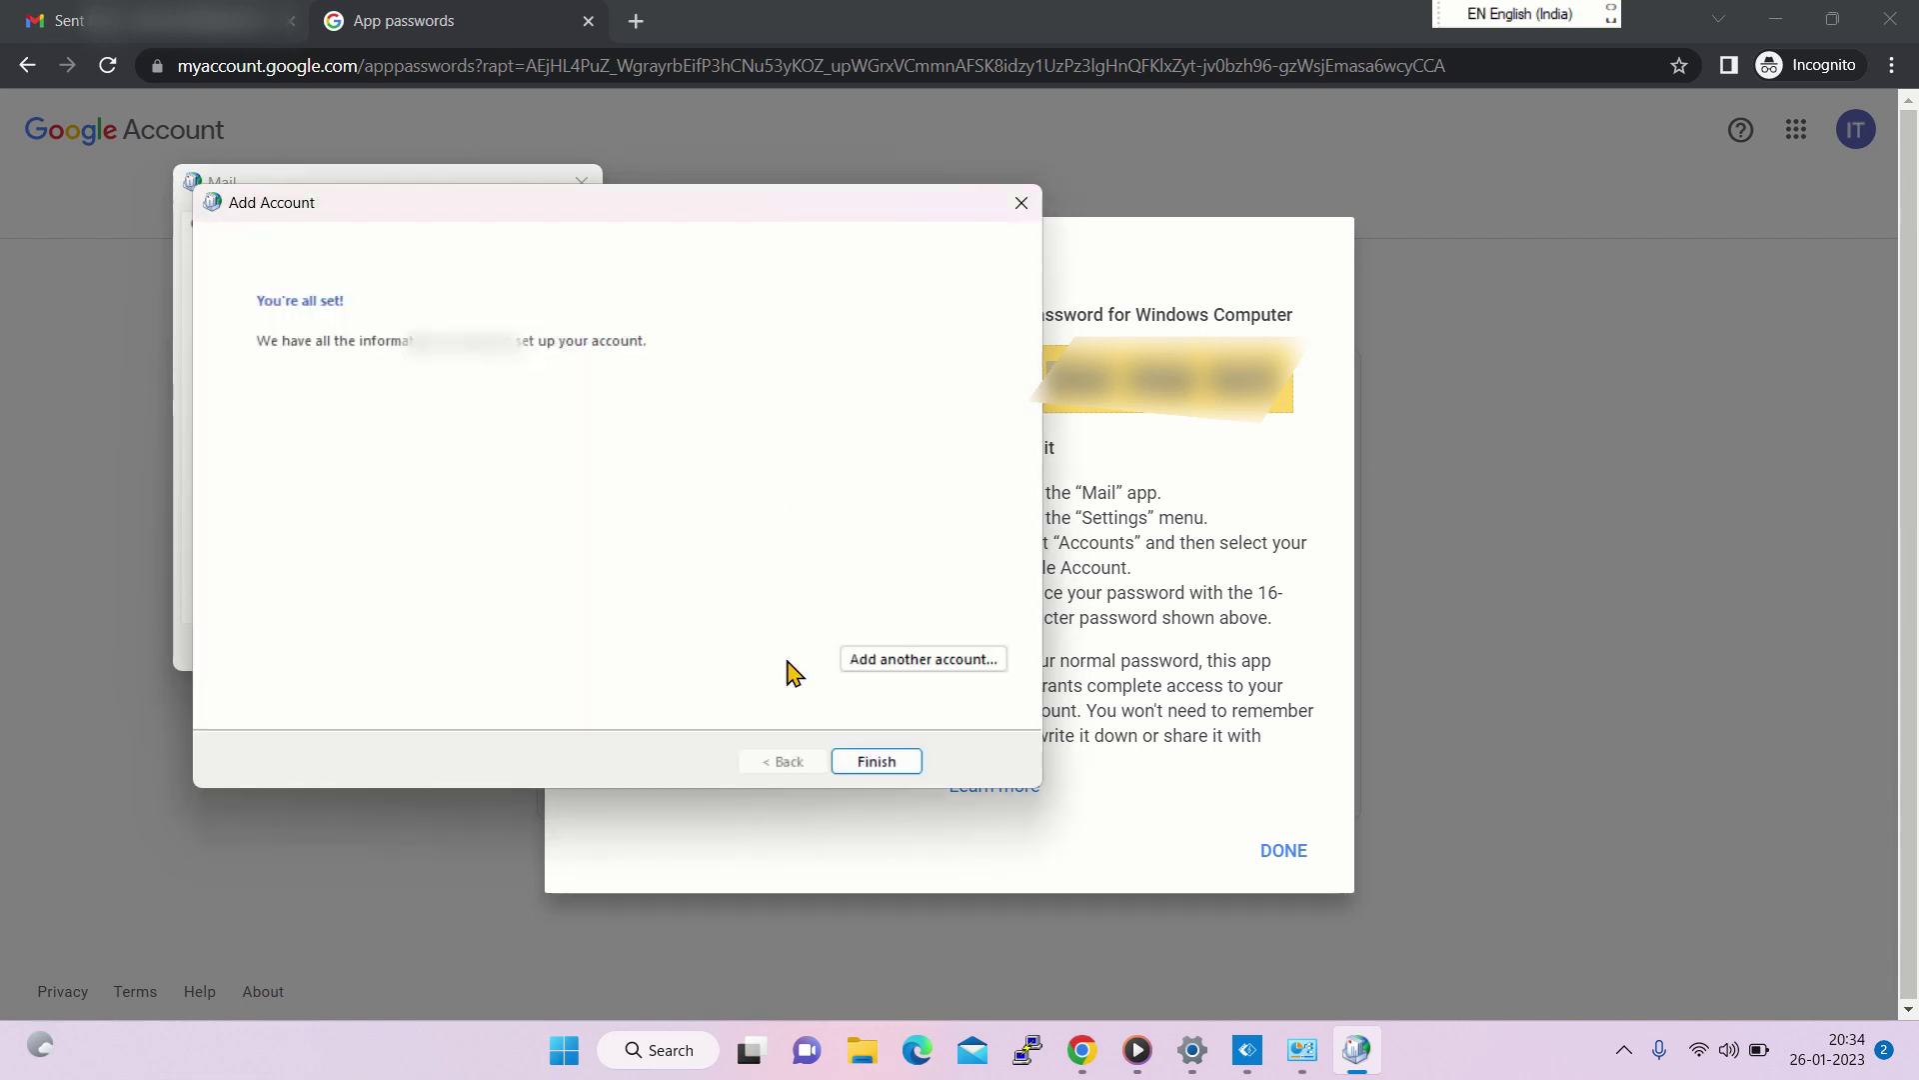
pyautogui.click(862, 763)
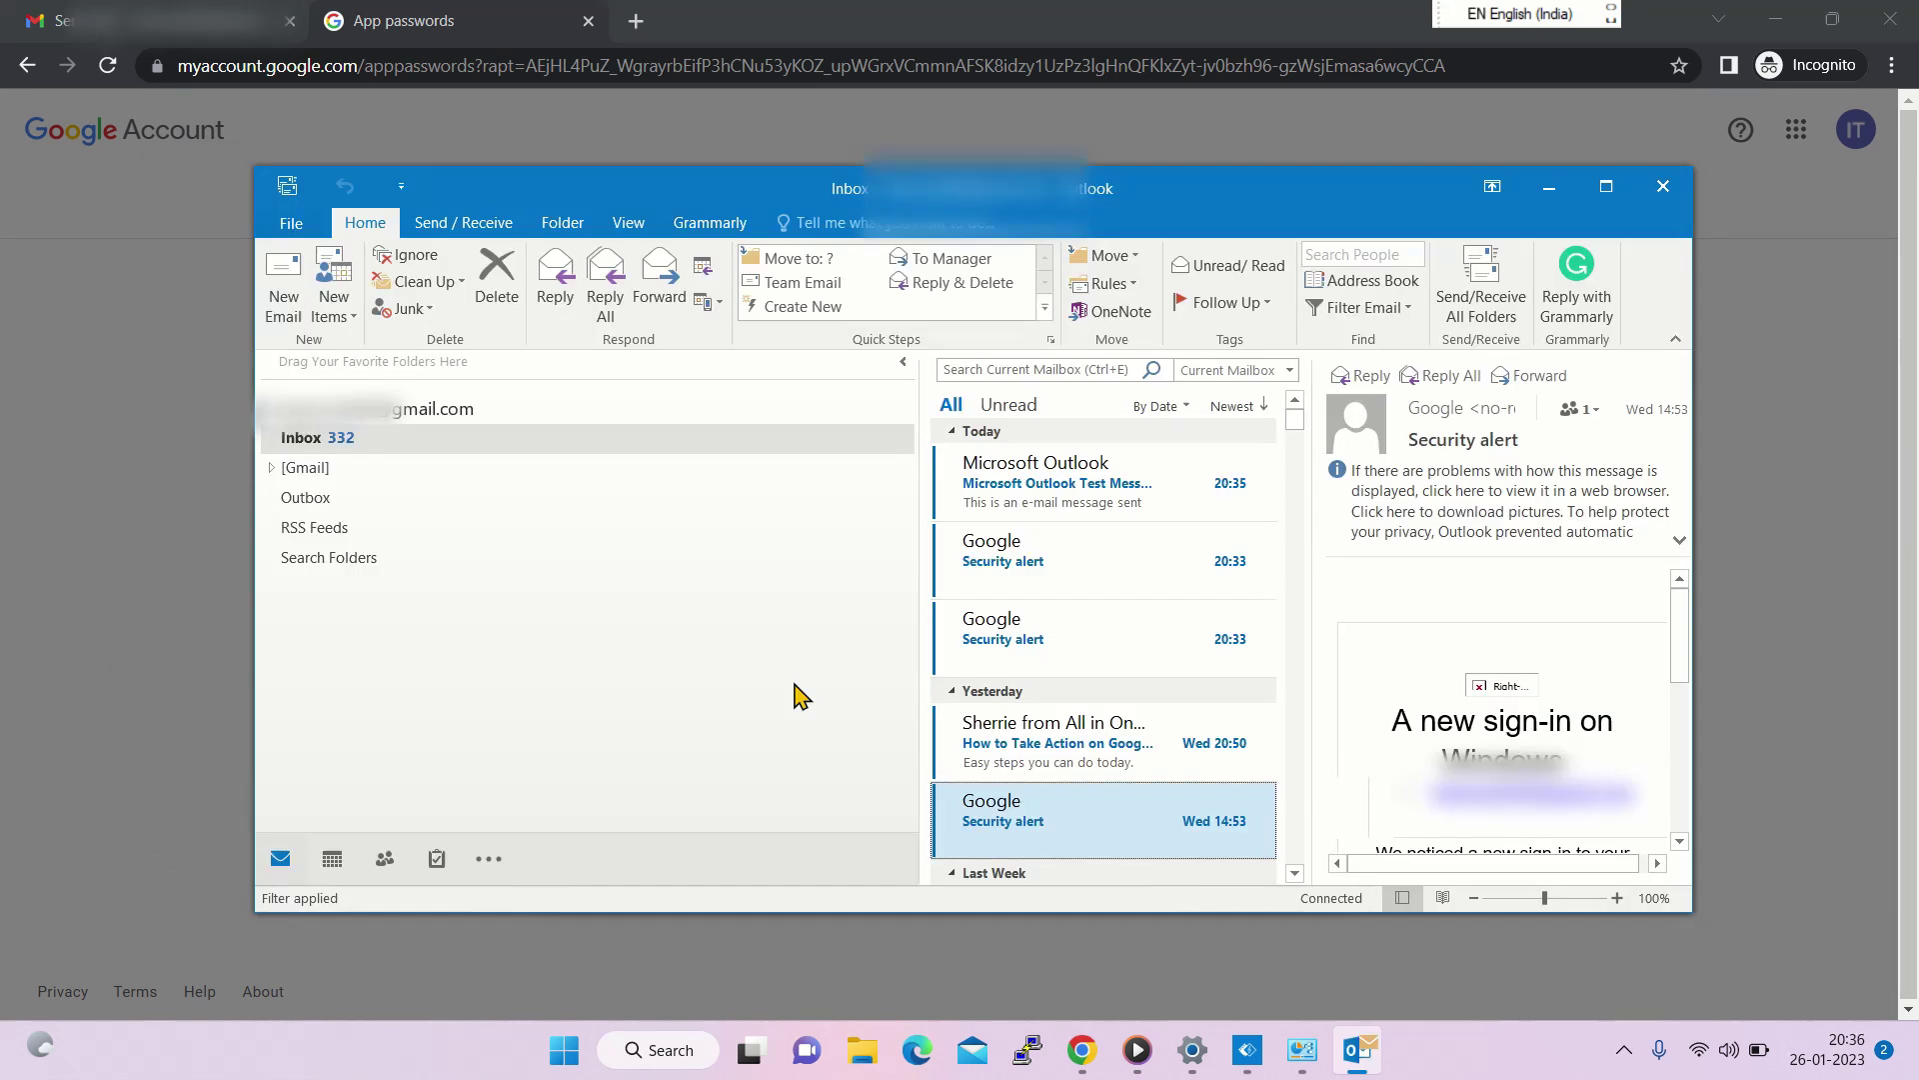